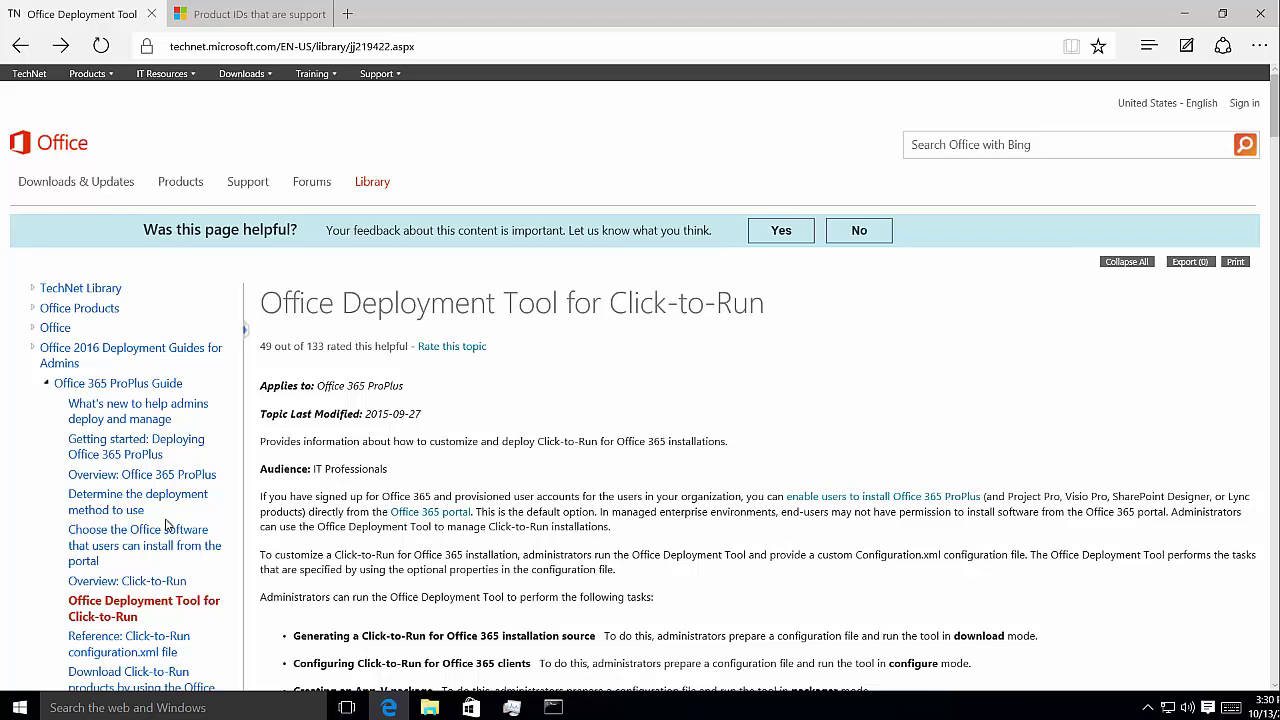
# Step: Read the Office Deployment Tool article's overview and command-line properties, including the /download and /configure modes, and minimize the browser
pyautogui.scroll(-1, 150, 470)
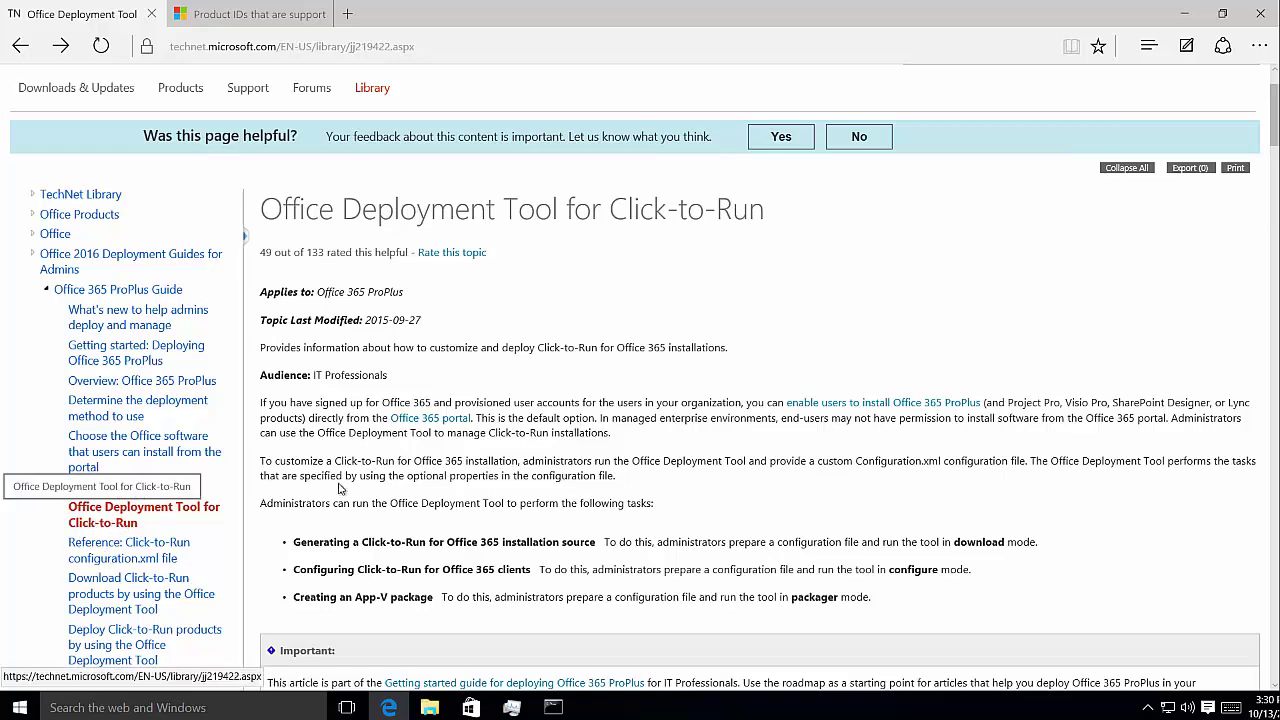
pyautogui.moveTo(1274, 145); pyautogui.dragTo(1271, 233)
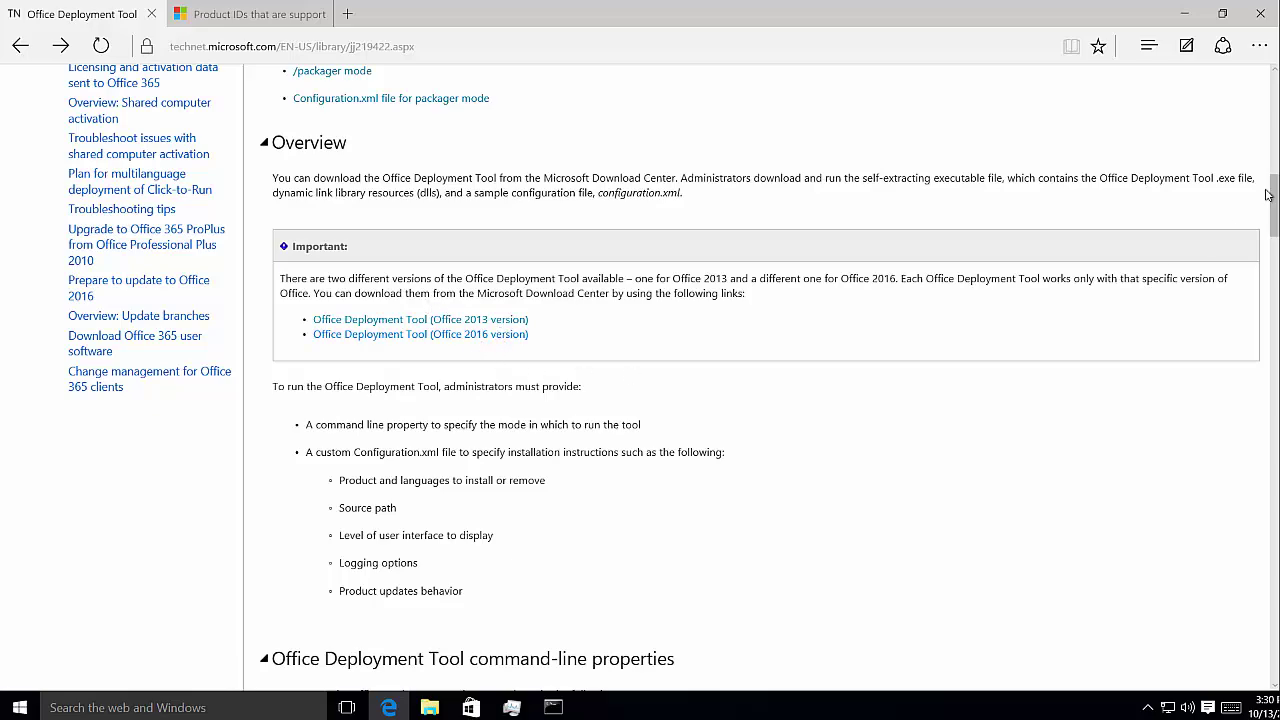
pyautogui.moveTo(1271, 205); pyautogui.dragTo(1267, 258)
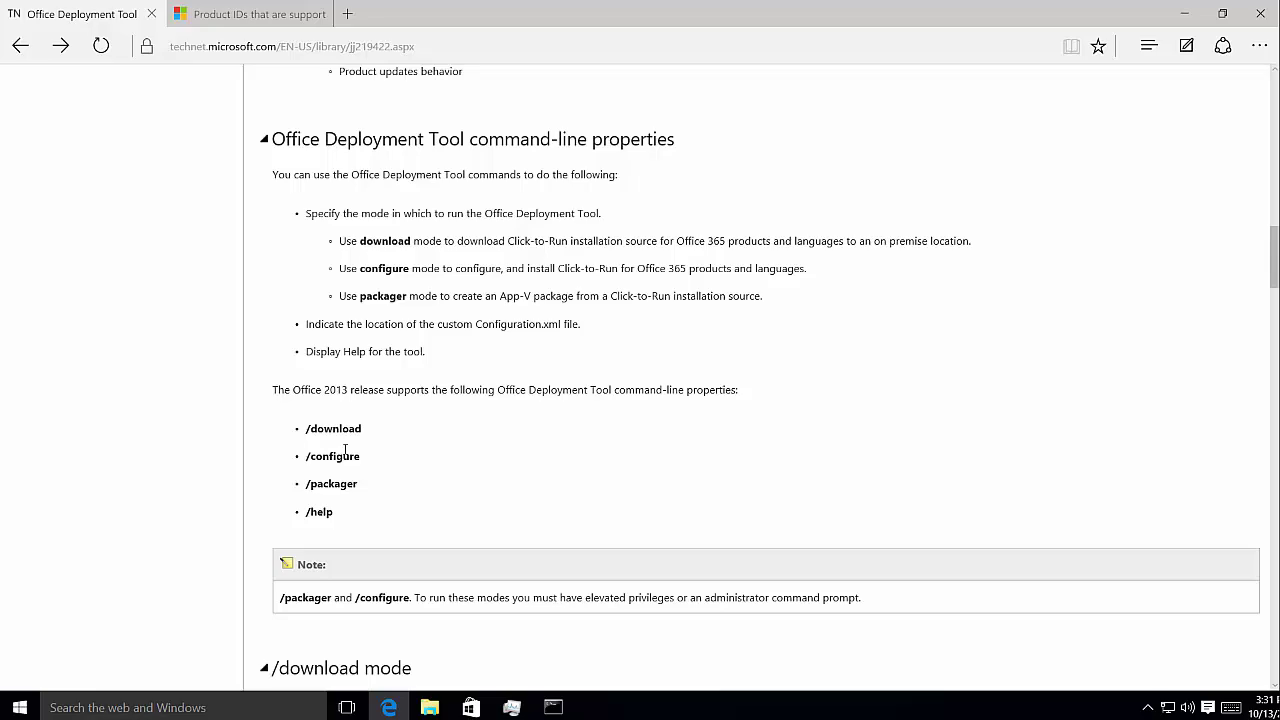
pyautogui.click(1183, 14)
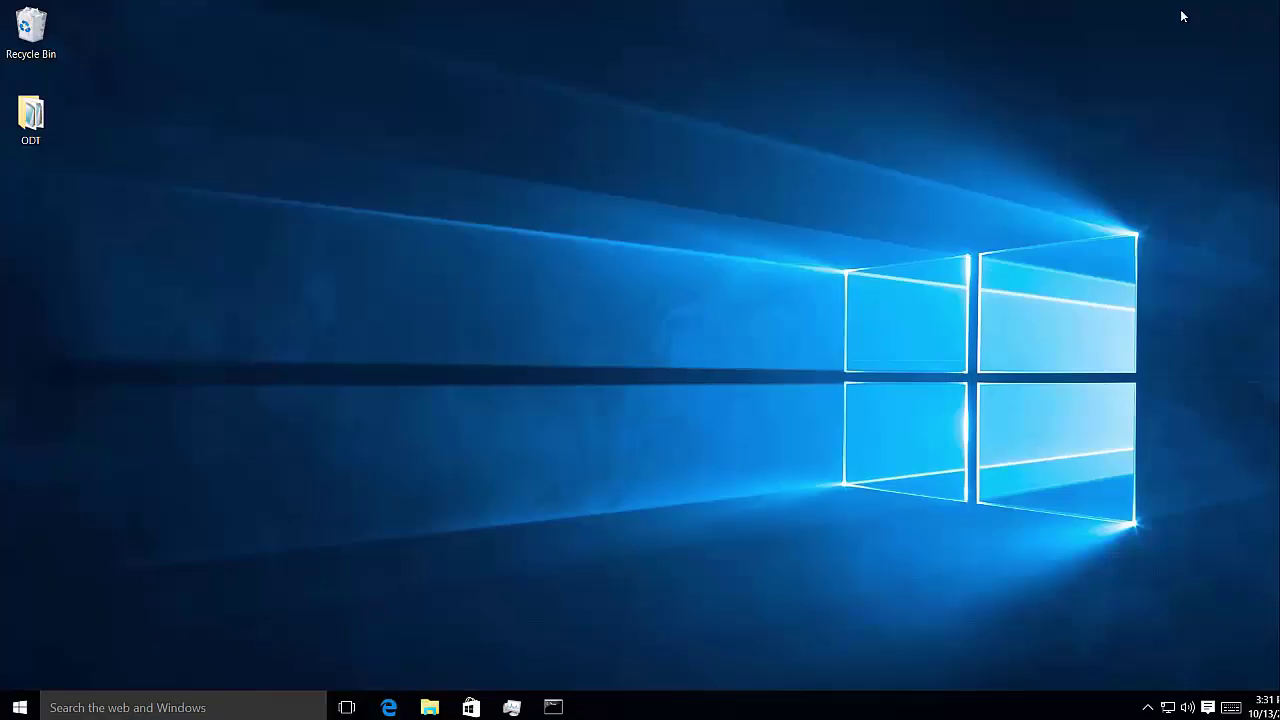
# Step: Open configurationd1 from the ODT folder in a maximized window and highlight its O365BusinessRetail product ID
pyautogui.click(430, 707)
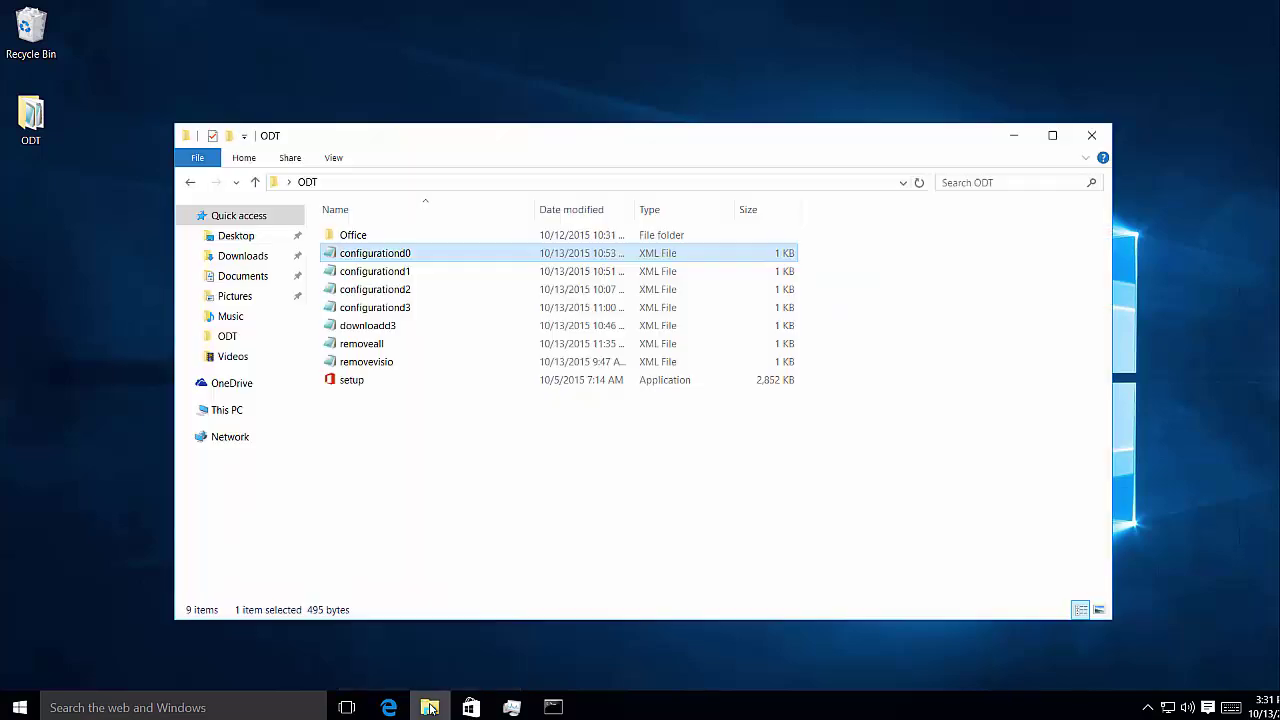
pyautogui.doubleClick(378, 273)
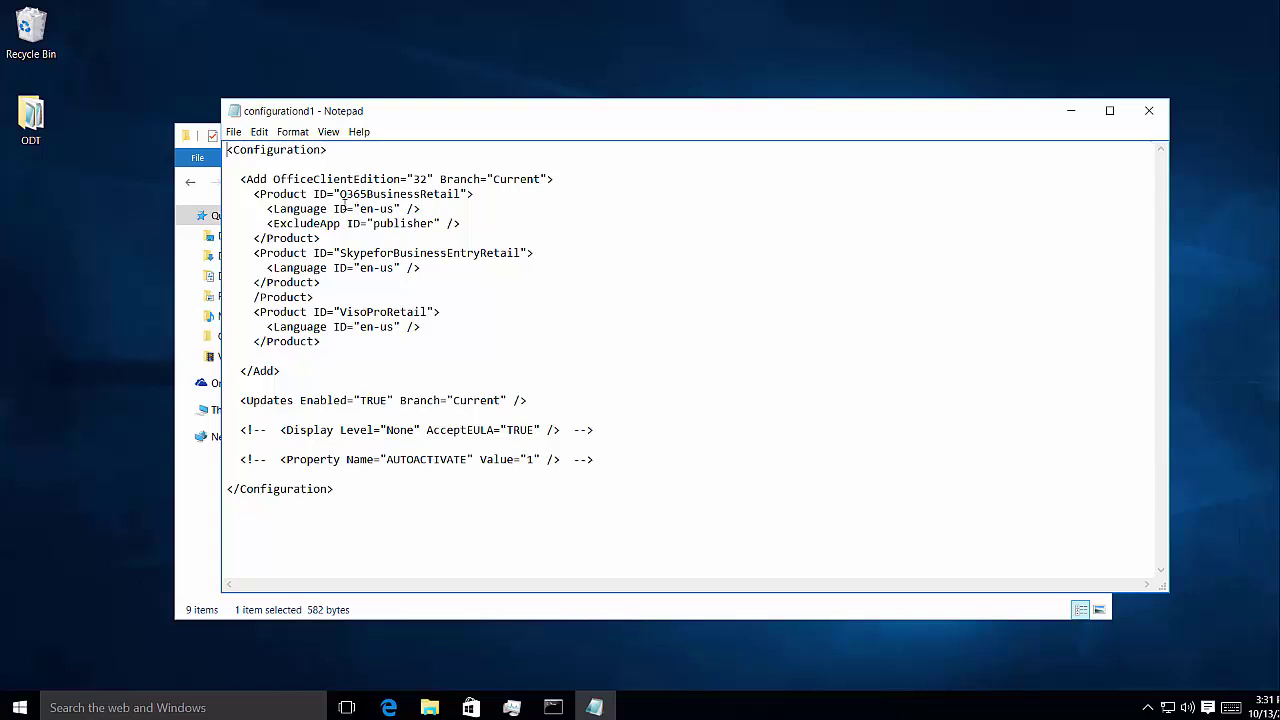
pyautogui.moveTo(581, 112); pyautogui.dragTo(551, 117)
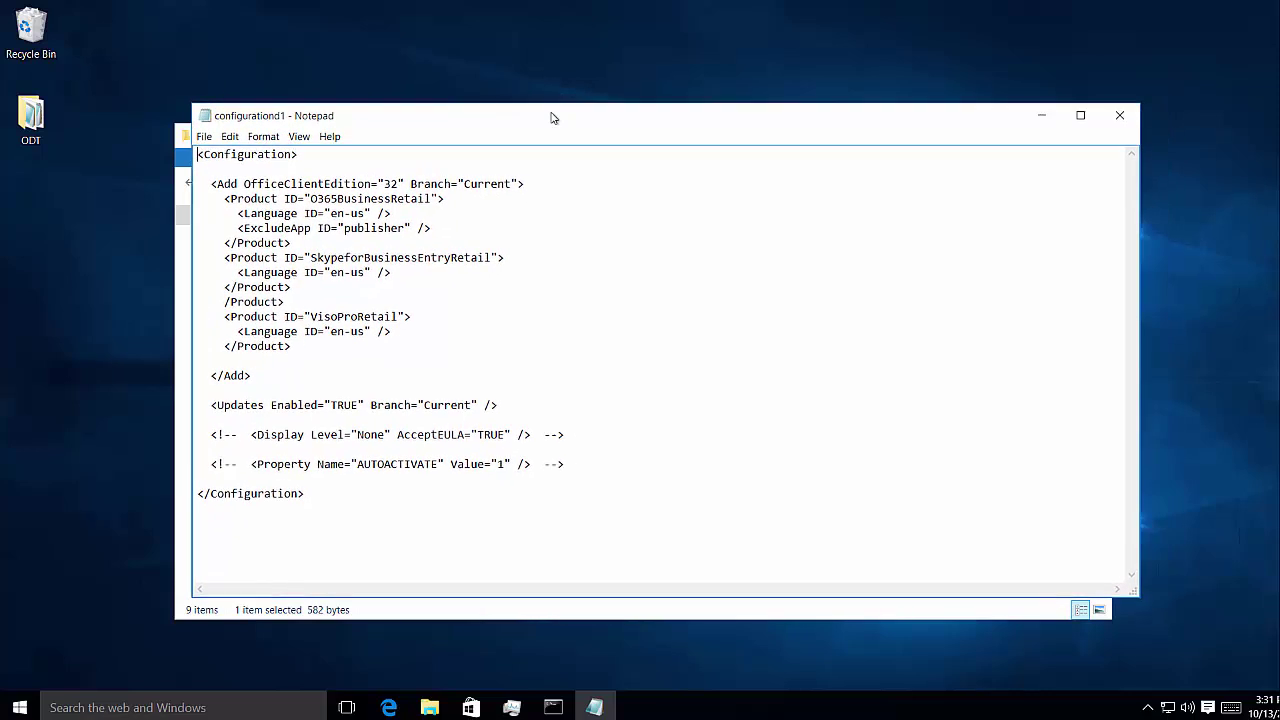
pyautogui.click(1080, 115)
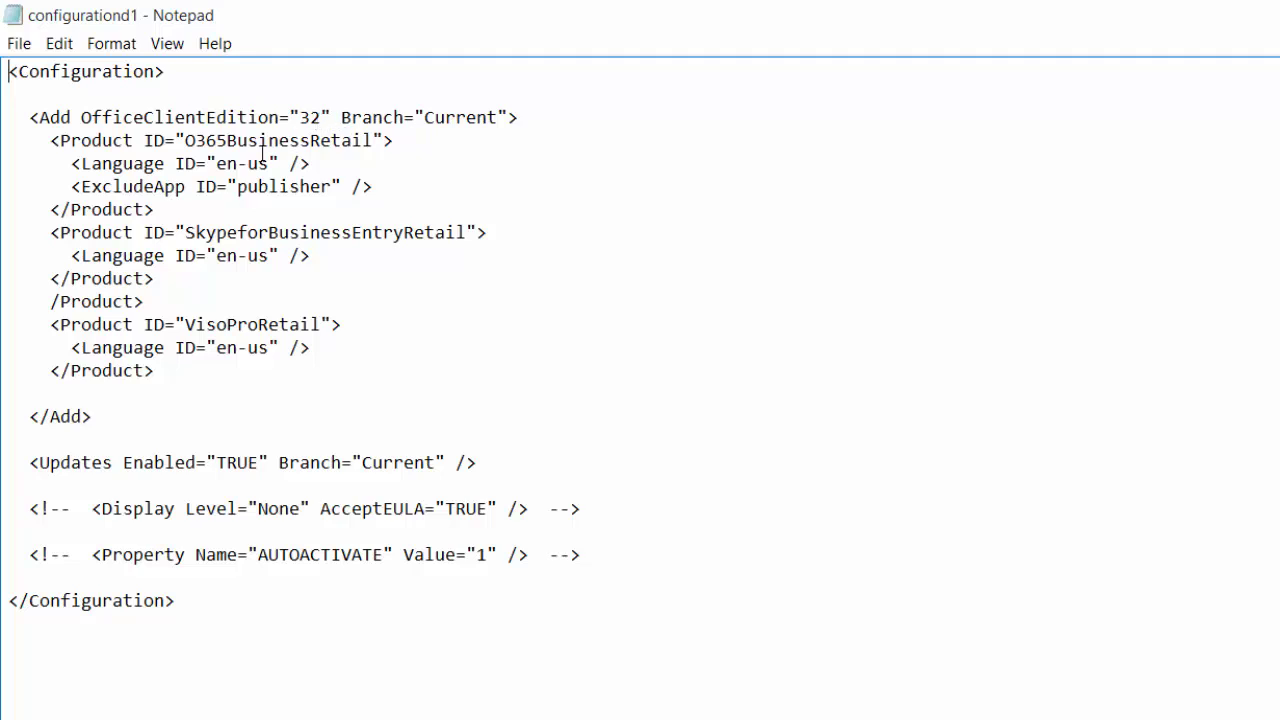
pyautogui.moveTo(186, 142); pyautogui.dragTo(374, 138)
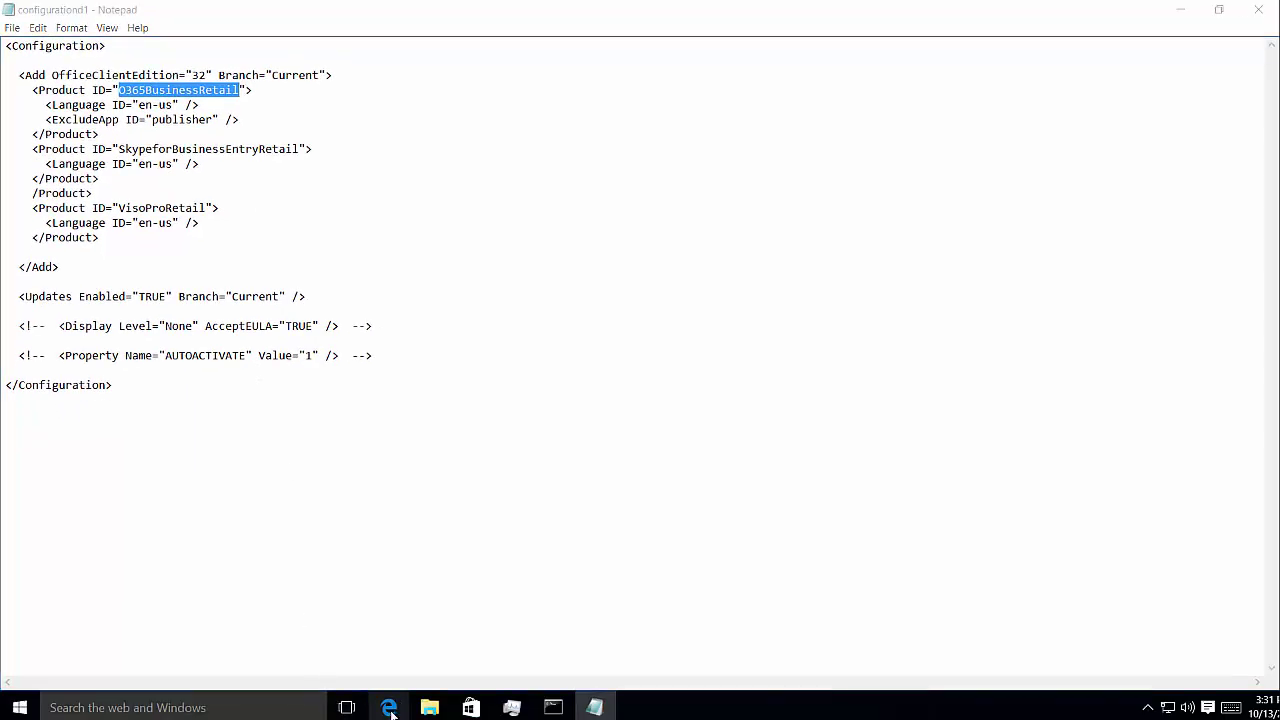
# Step: Review the supported Office 365, standalone and Skype for Business product IDs in the Microsoft support article, and return to configurationd1
pyautogui.click(390, 707)
pyautogui.click(230, 14)
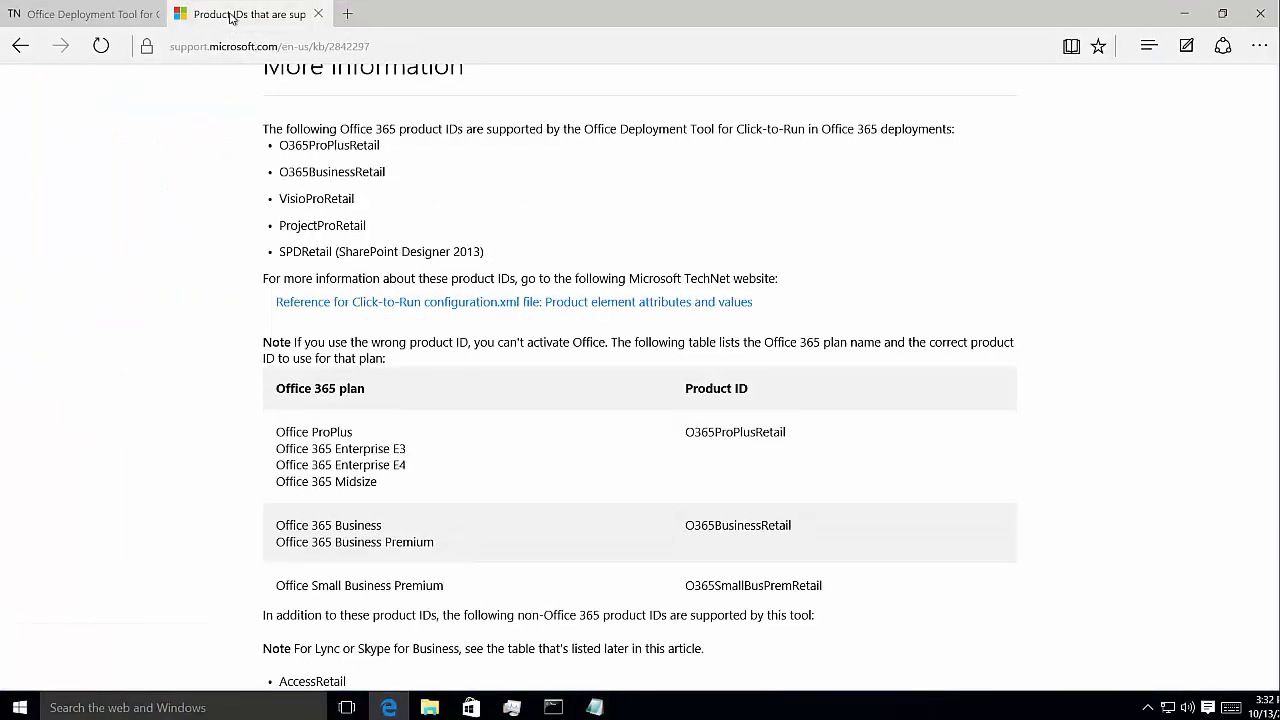
pyautogui.scroll(5, 348, 187)
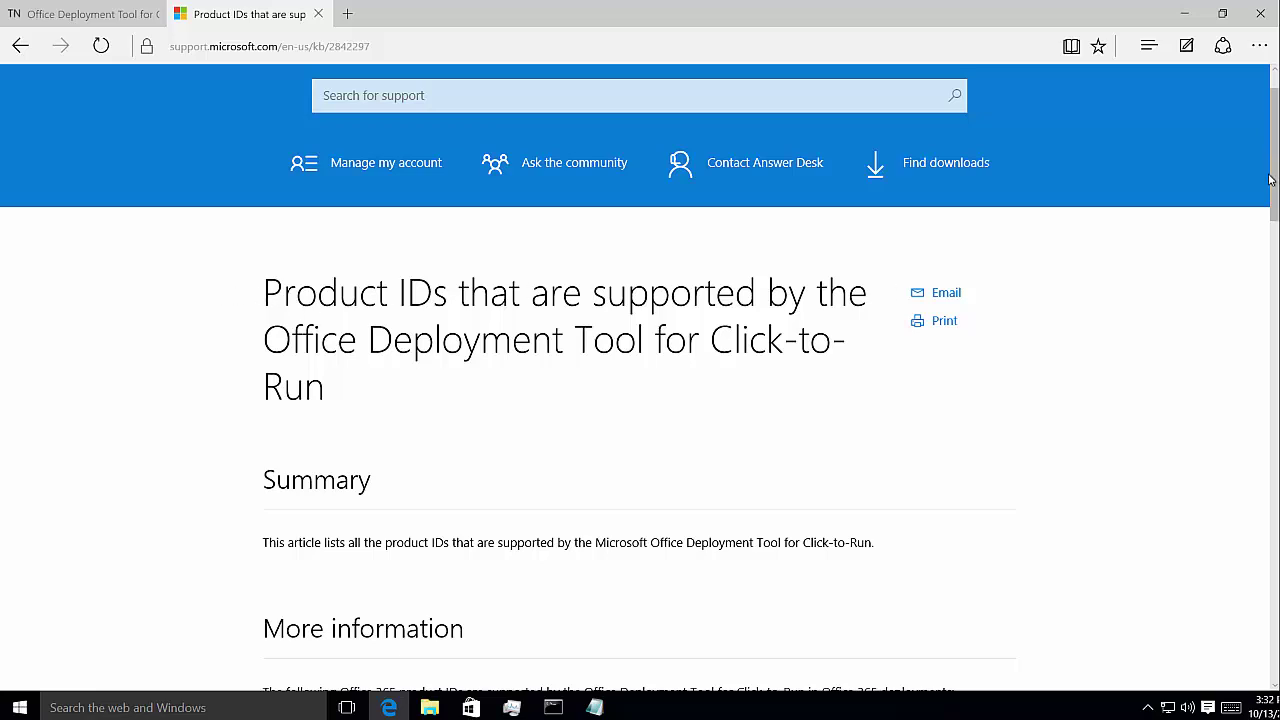
pyautogui.scroll(-2, 1274, 172)
pyautogui.scroll(-3, 640, 385)
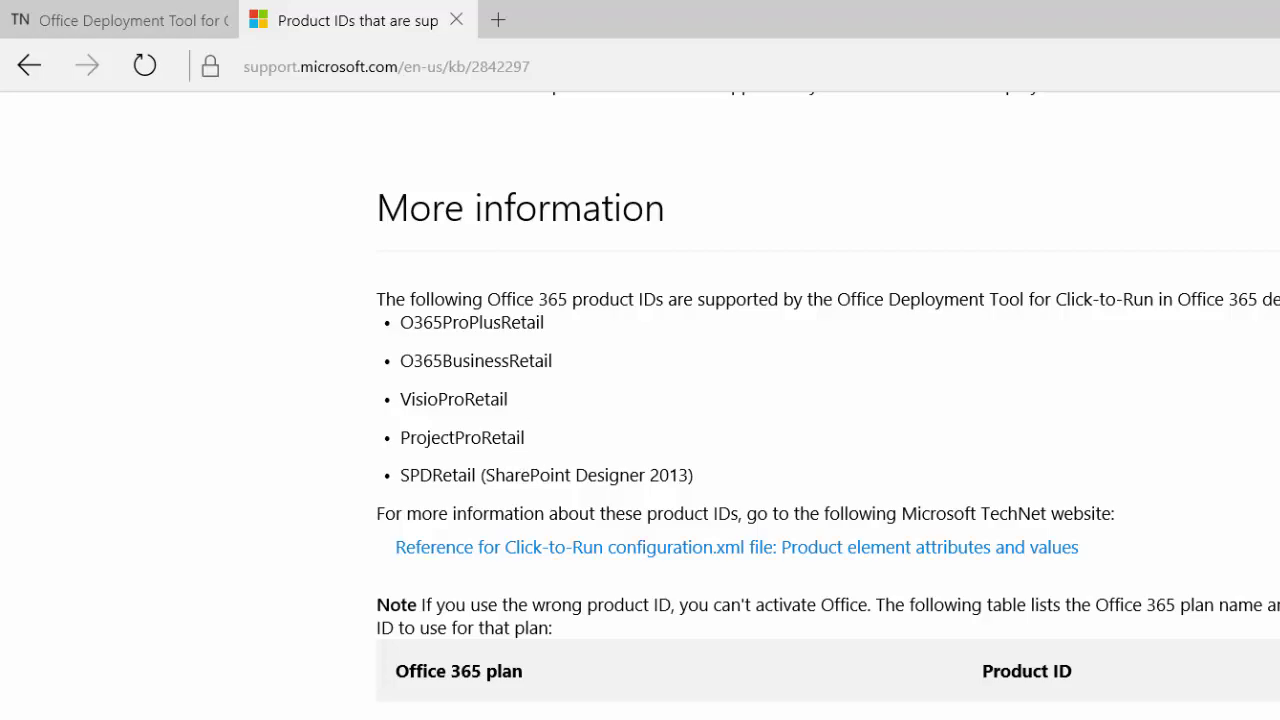
pyautogui.scroll(-3, 900, 560)
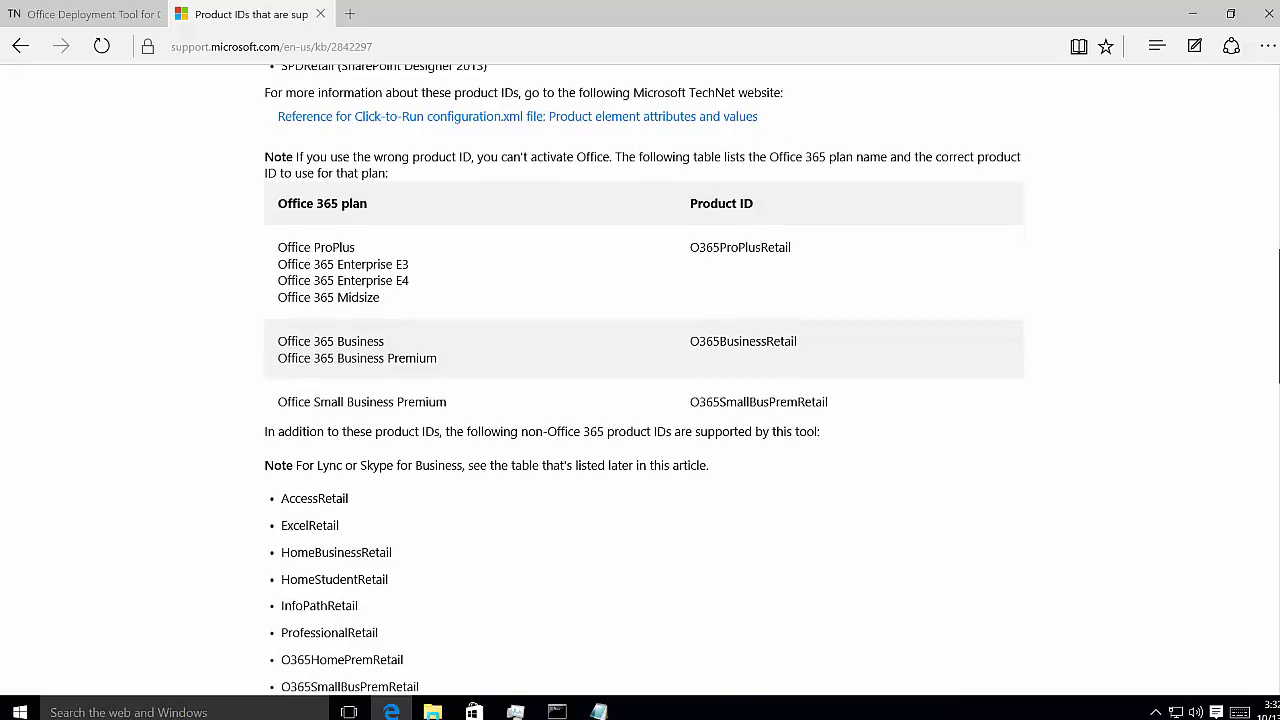
pyautogui.scroll(-7, 822, 385)
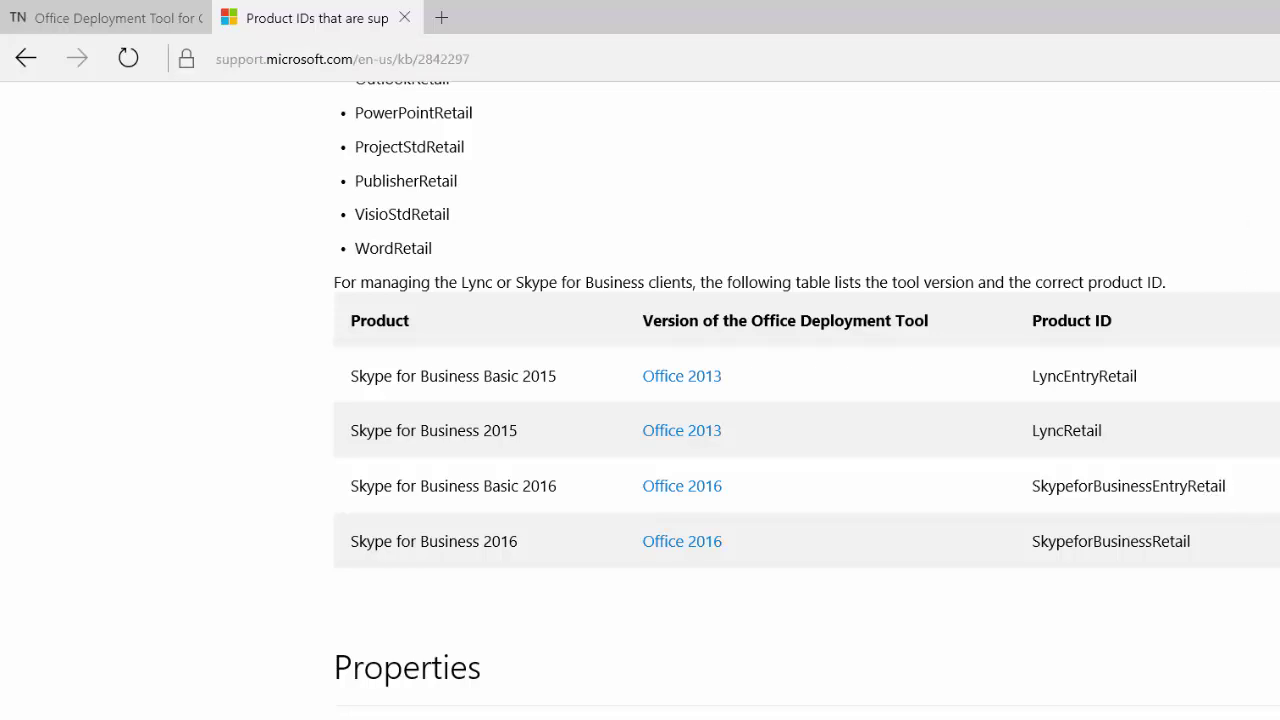
pyautogui.hotkey('alt', 'Tab')
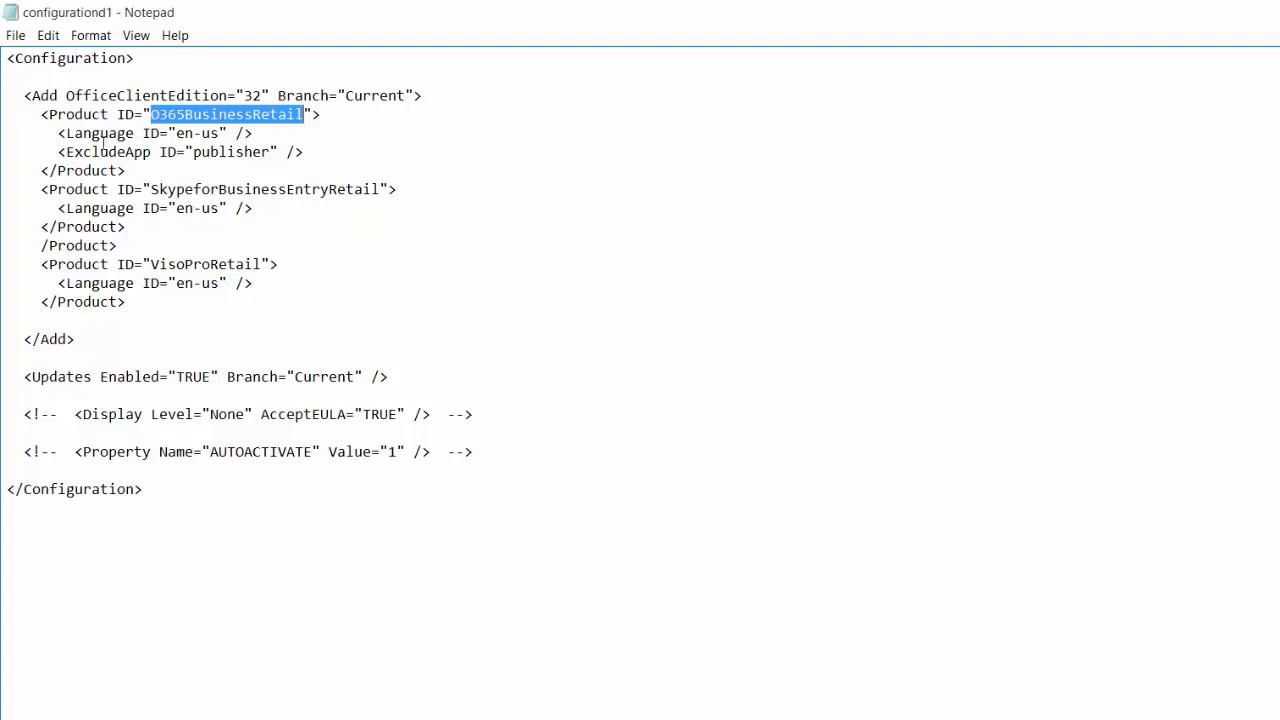
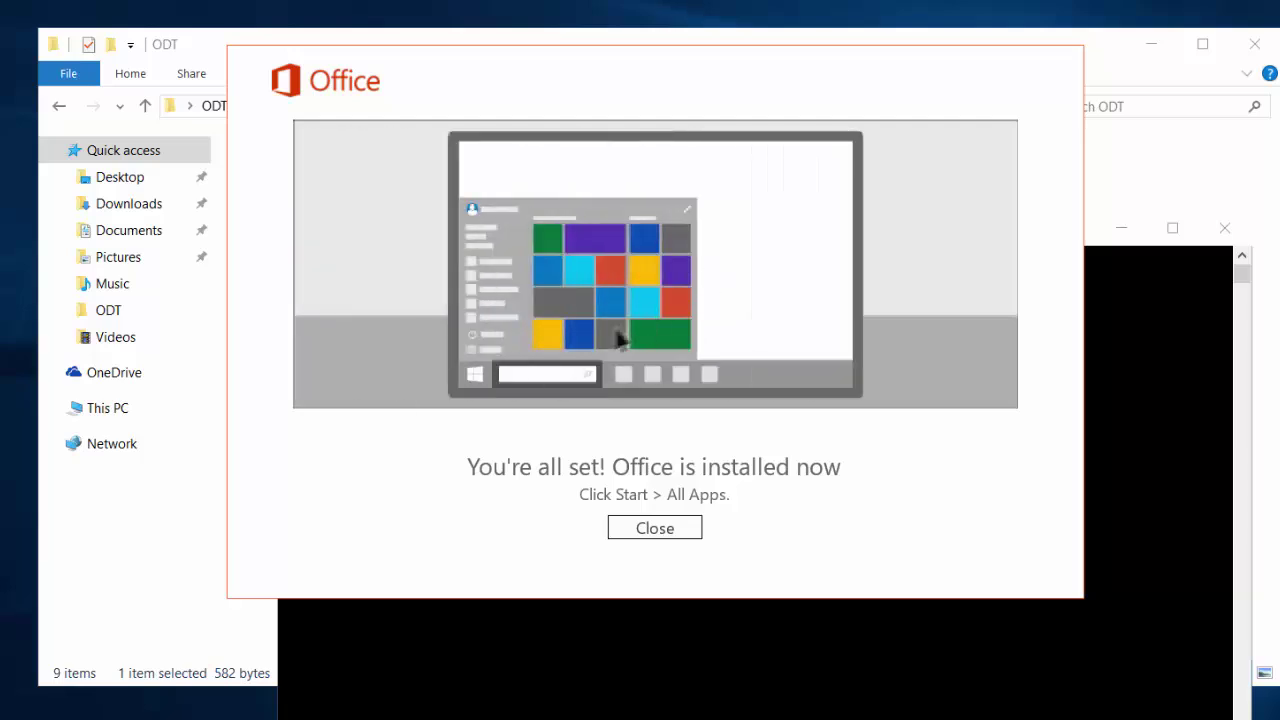
# Step: Close the finished Office installer and the view of the Command Prompt, and expand the full list of recently added apps
pyautogui.click(664, 531)
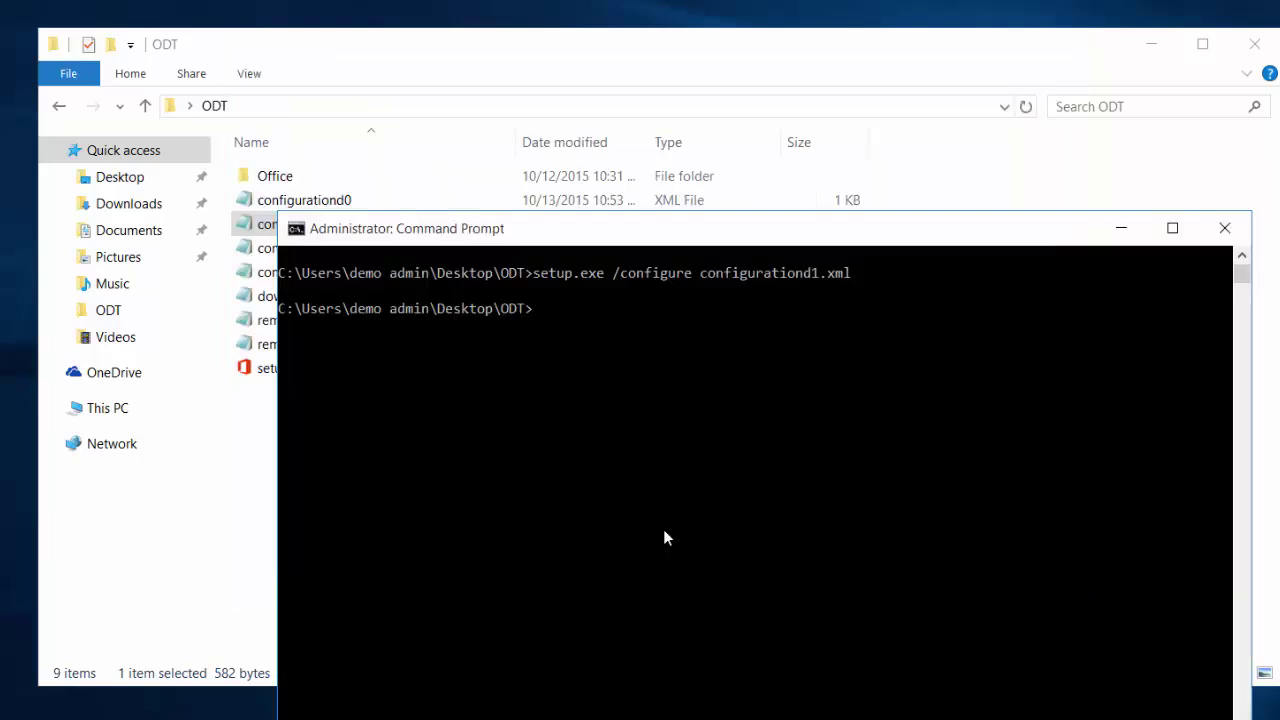
pyautogui.click(1123, 229)
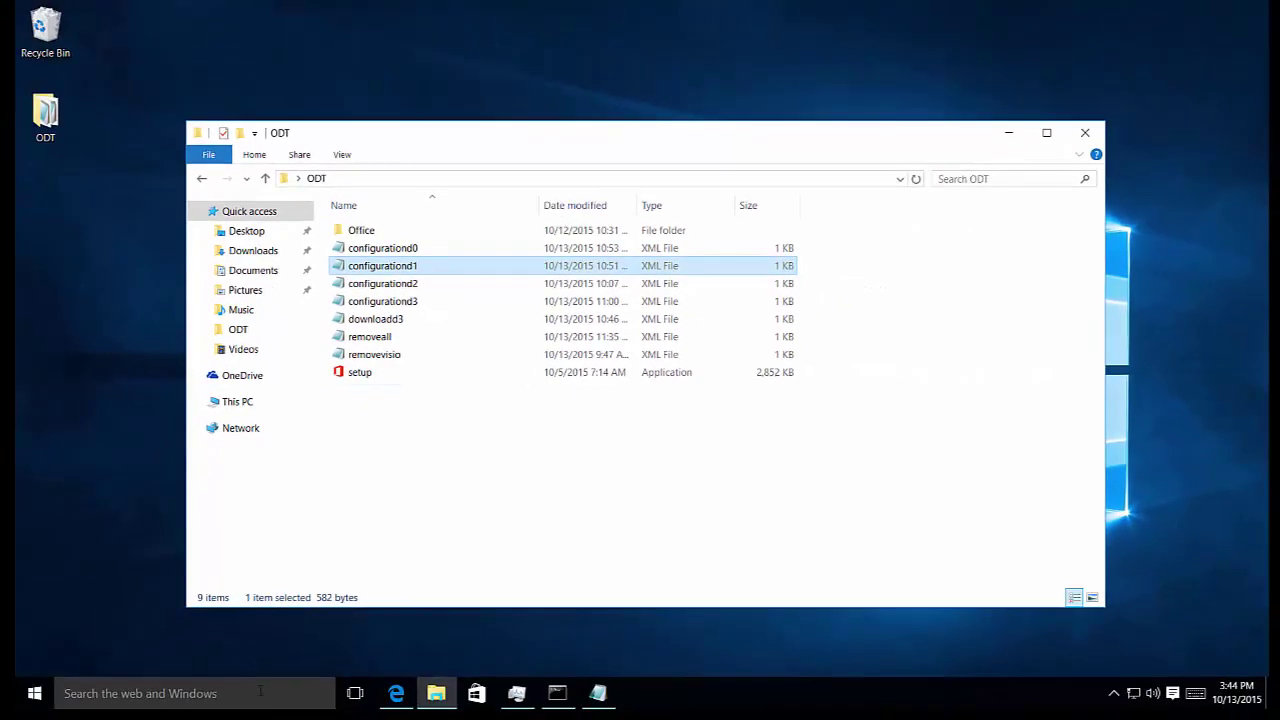
pyautogui.click(35, 696)
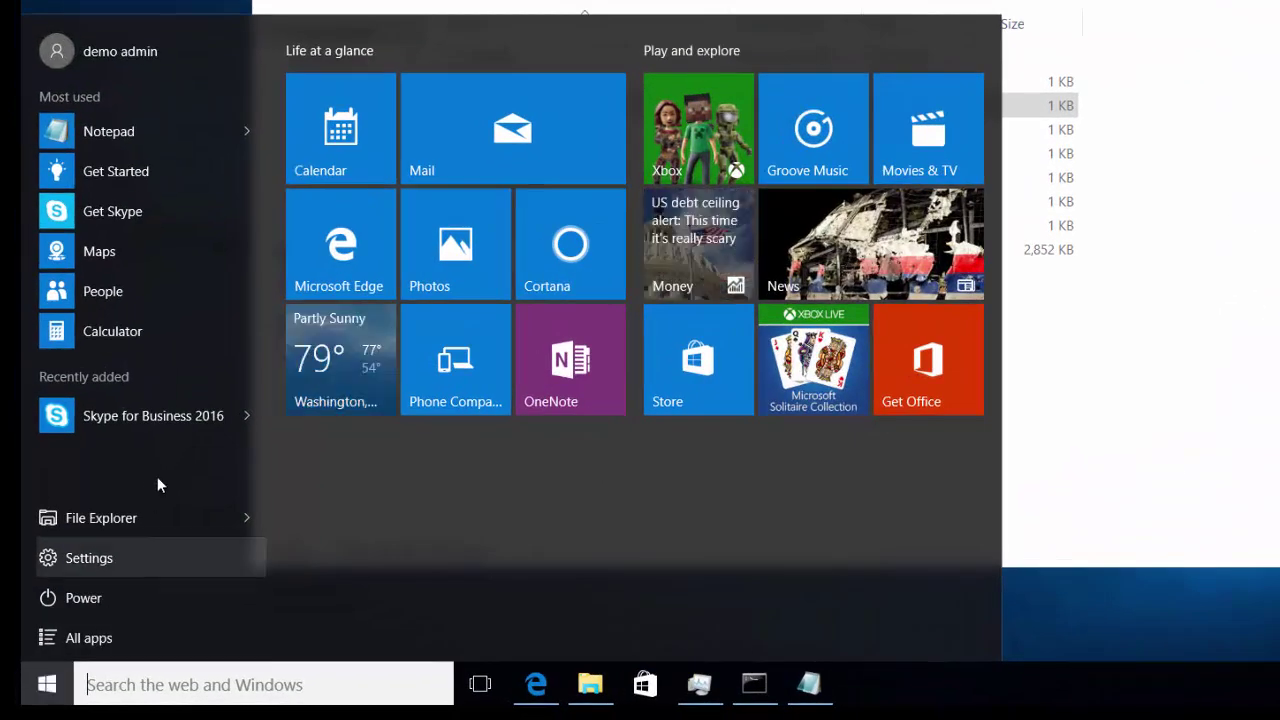
pyautogui.click(84, 640)
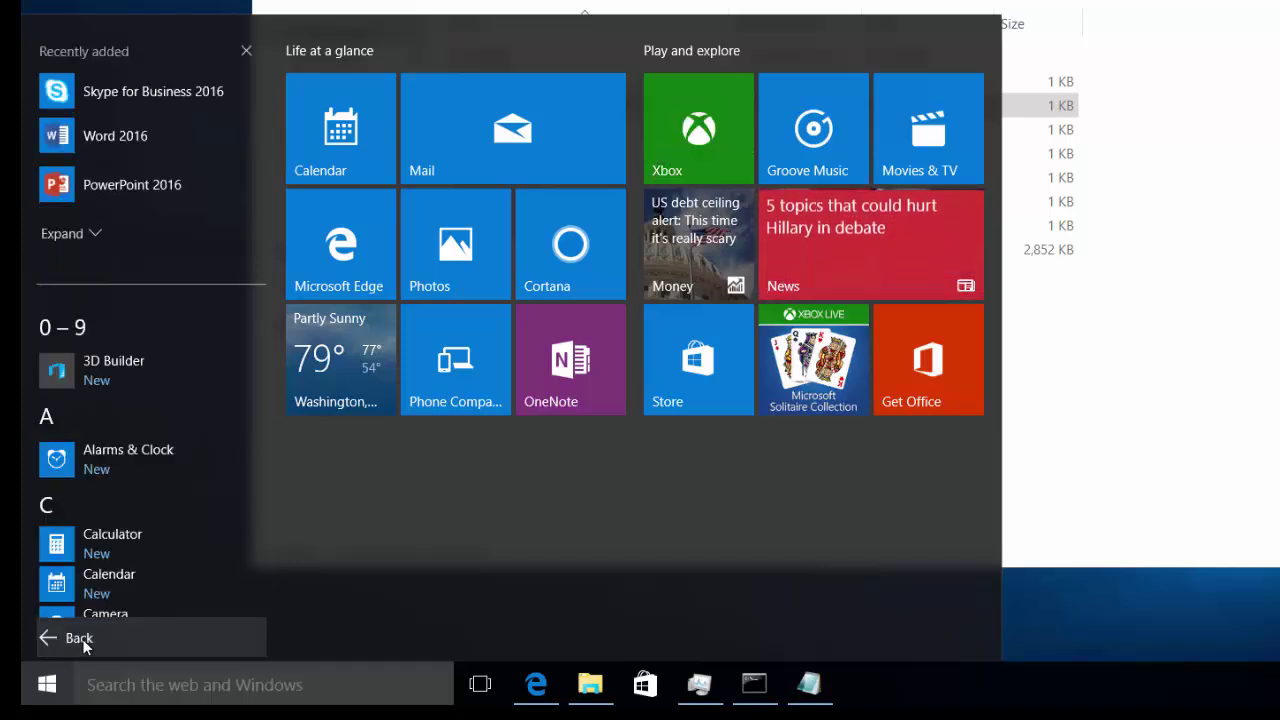
pyautogui.click(87, 238)
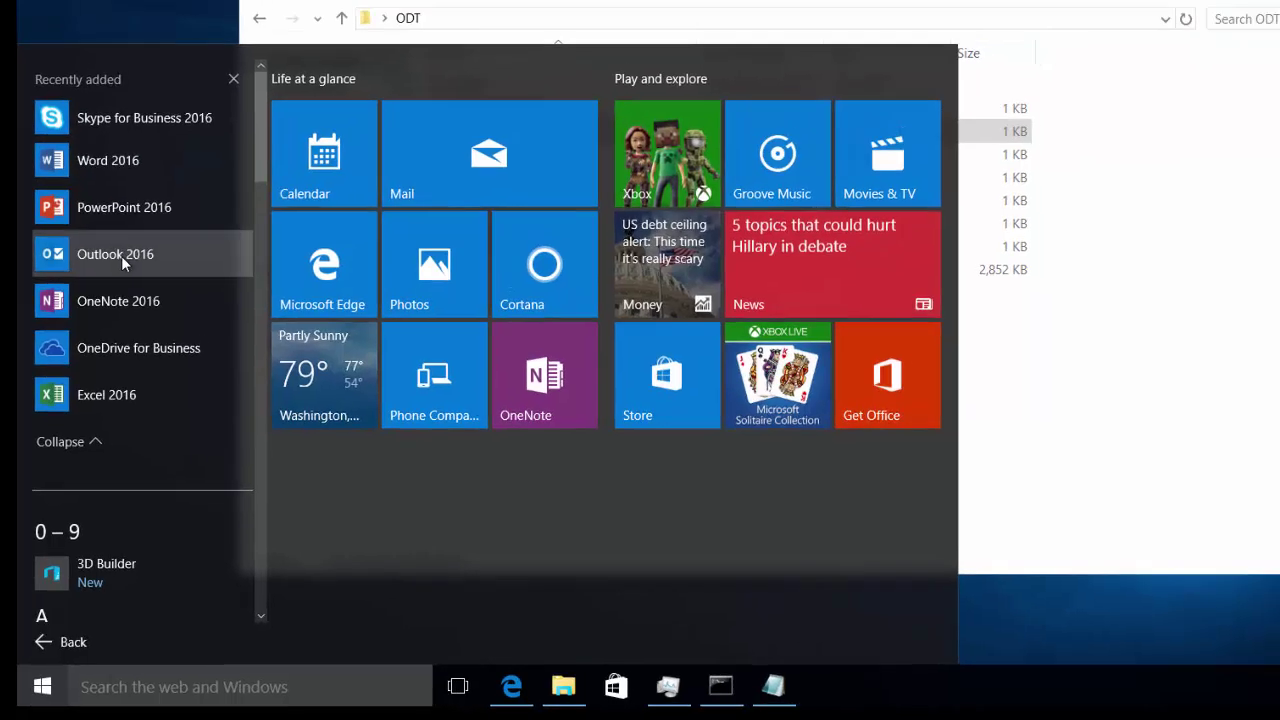
# Step: Check Outlook 2016, dismiss its activation dialog, and close the program
pyautogui.press('Escape')
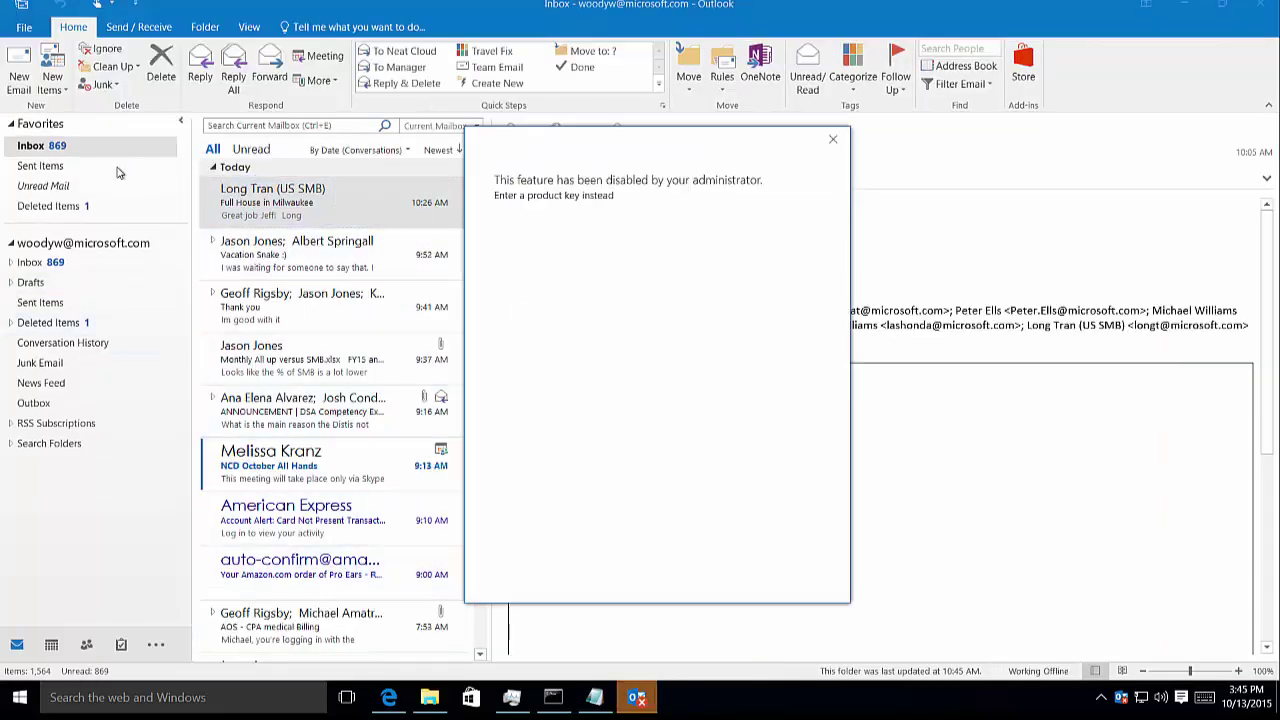
pyautogui.click(832, 139)
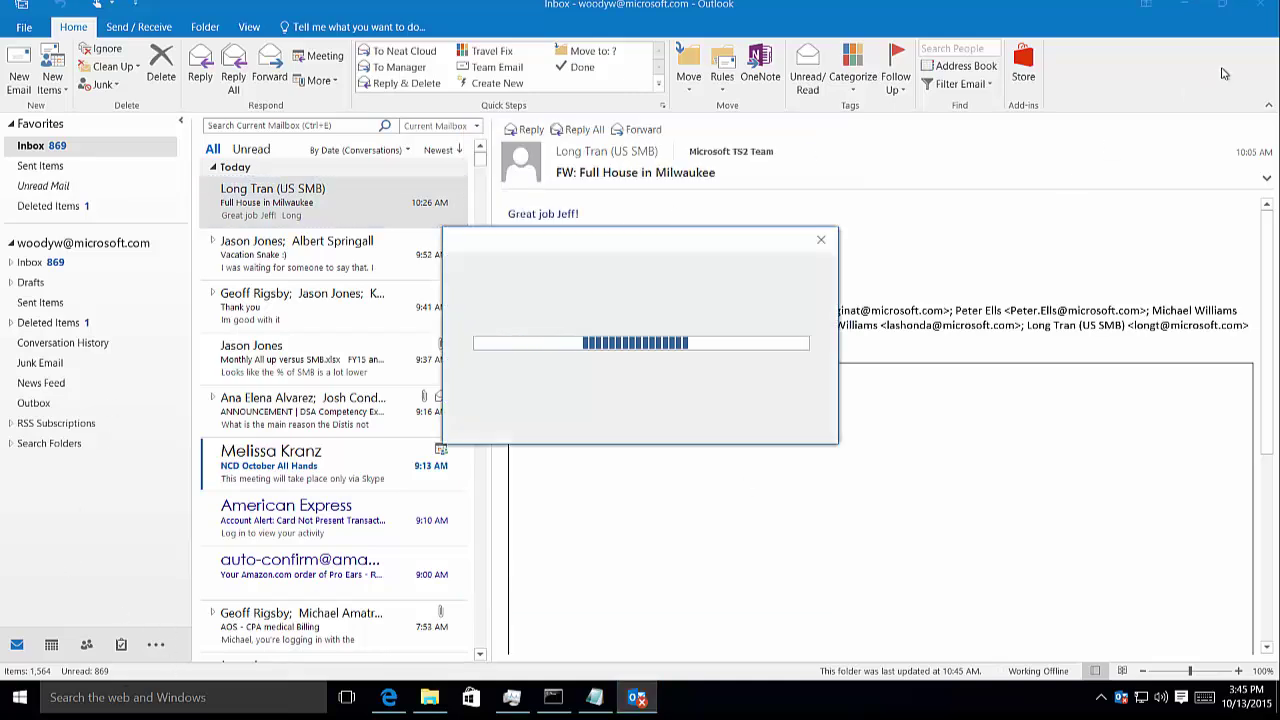
pyautogui.click(1265, 8)
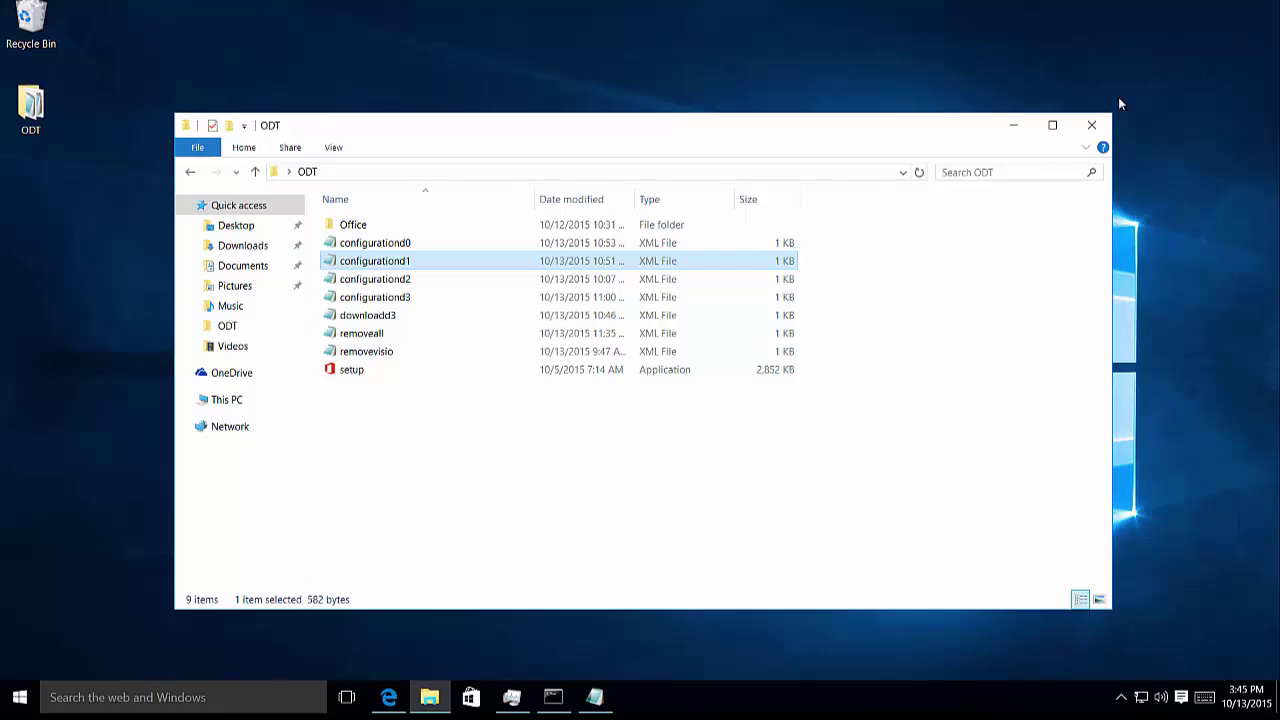
# Step: Open configurationd2 from the ODT folder and uncomment its Display Level="None" AcceptEULA="TRUE" line by removing the comment markers
pyautogui.doubleClick(375, 280)
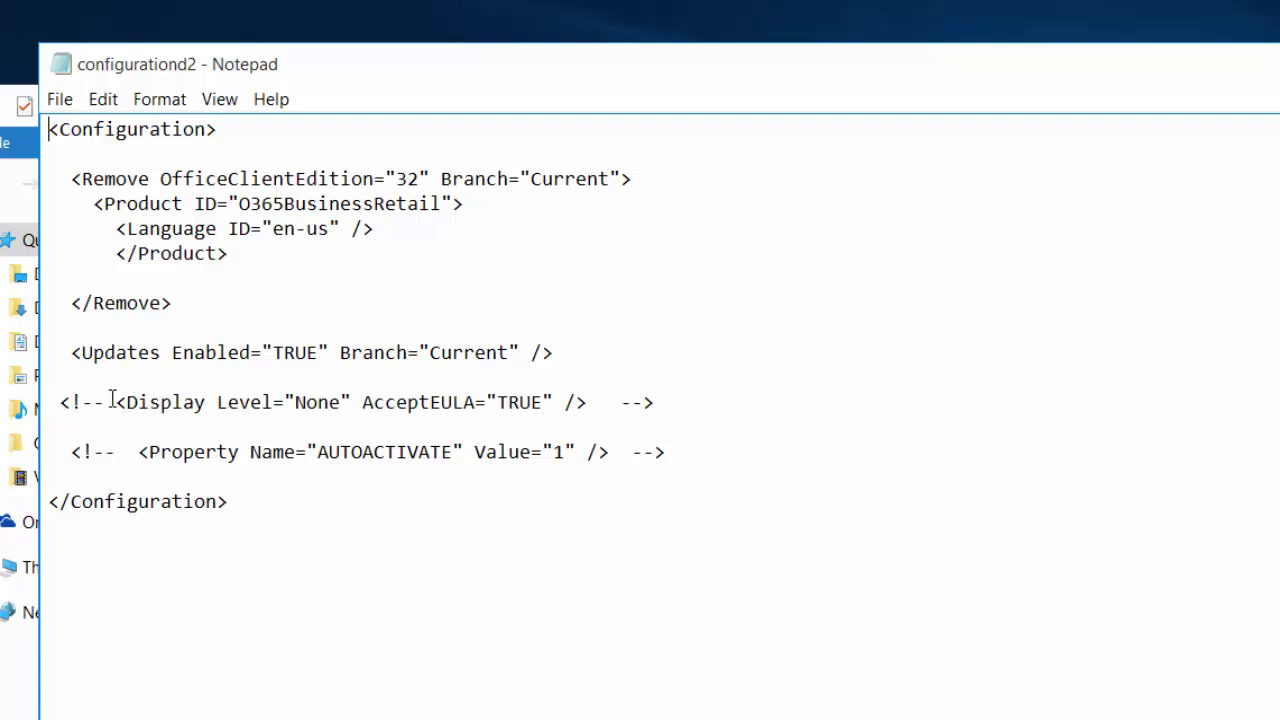
pyautogui.moveTo(116, 402); pyautogui.dragTo(51, 402)
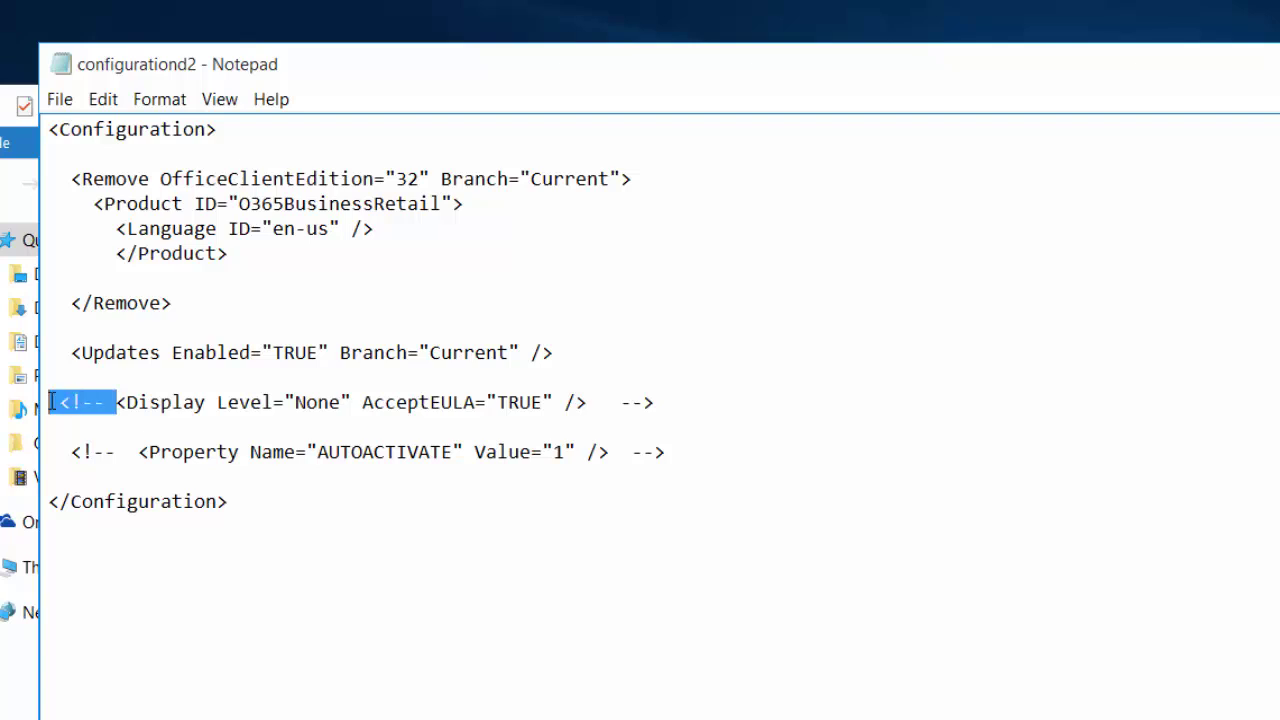
pyautogui.press('Delete')
pyautogui.click(603, 402)
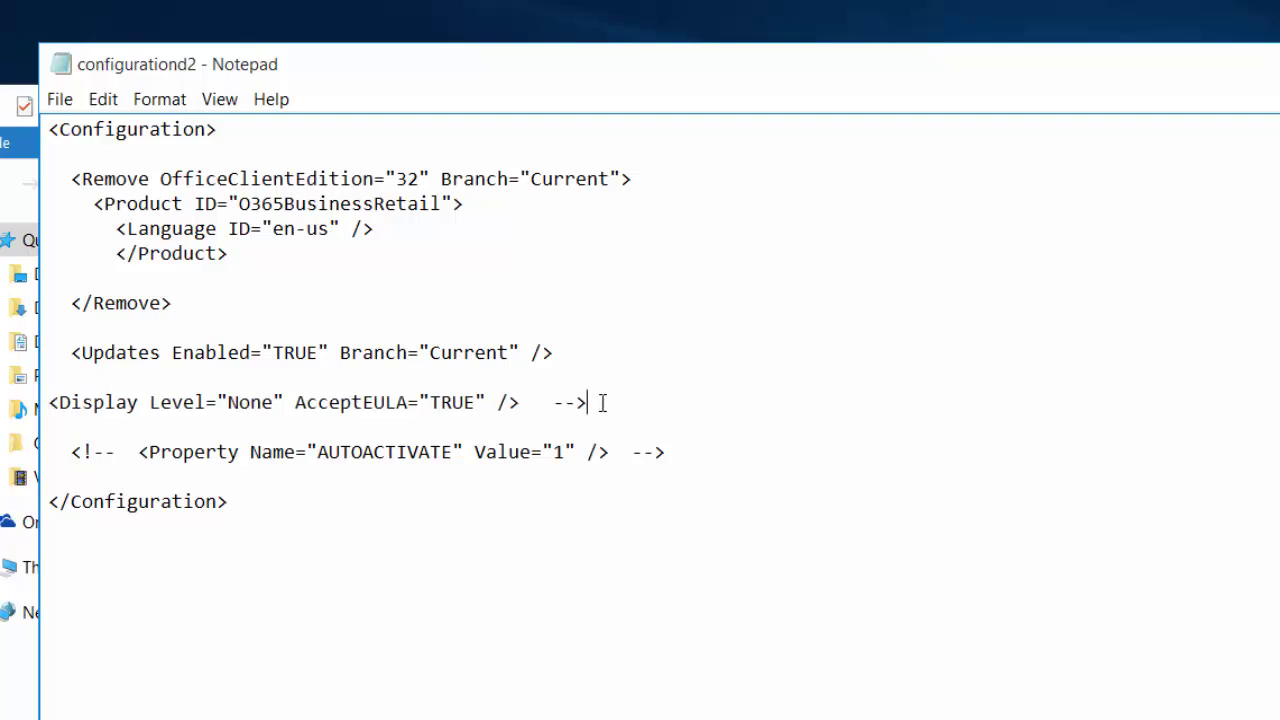
pyautogui.press('BackSpace')
pyautogui.press('BackSpace')
pyautogui.press('BackSpace')
pyautogui.press('BackSpace')
pyautogui.press('BackSpace')
pyautogui.press('BackSpace')
# Step: Save the changes to configurationd2 and close the file
pyautogui.click(95, 105)
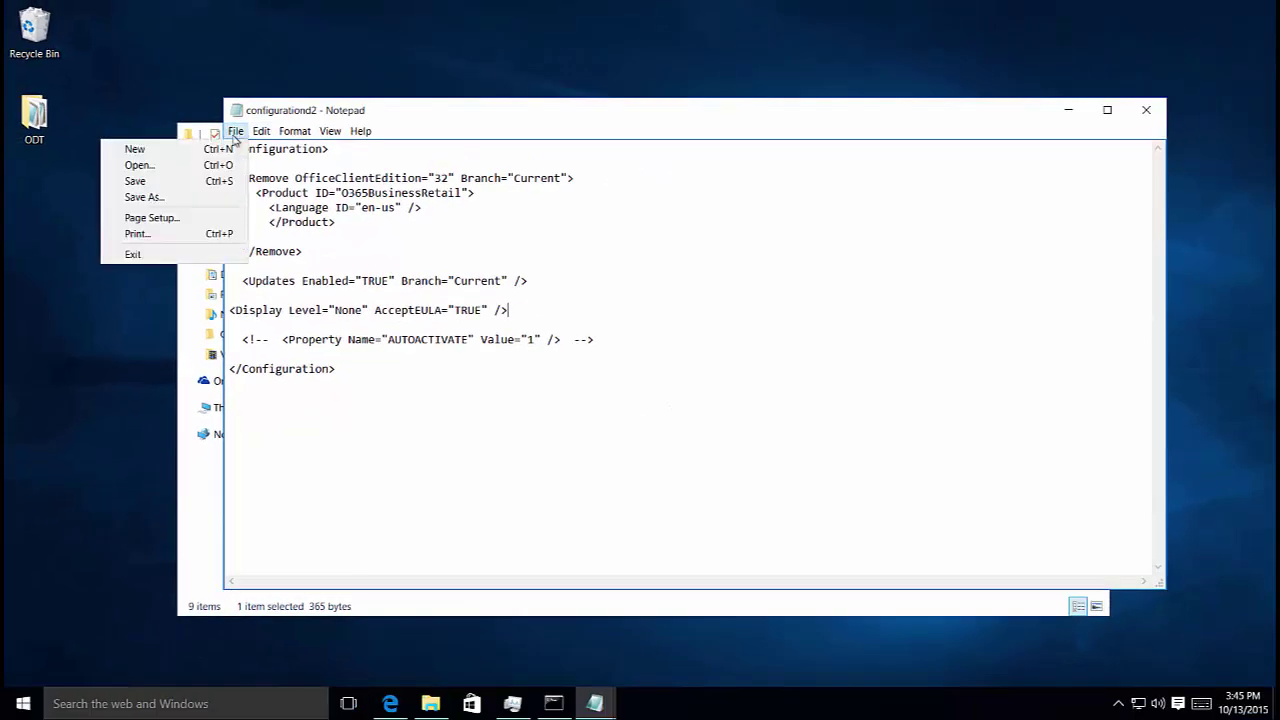
pyautogui.click(152, 182)
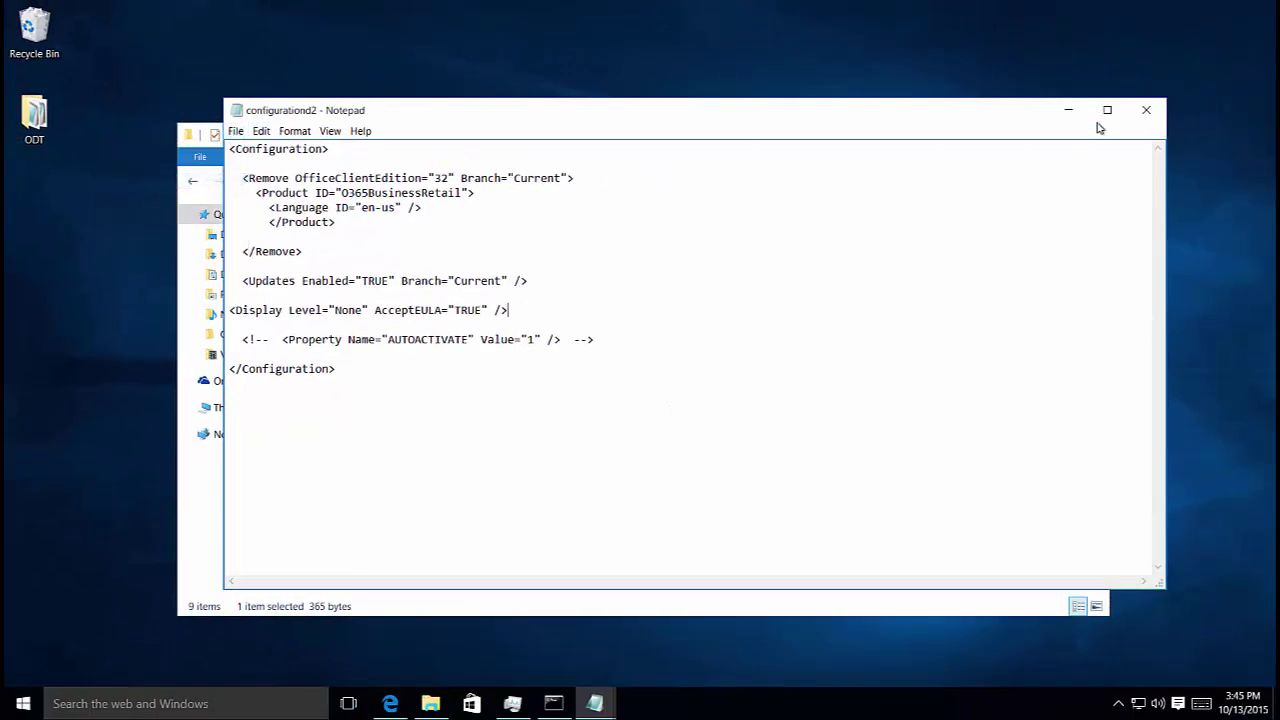
pyautogui.click(1141, 111)
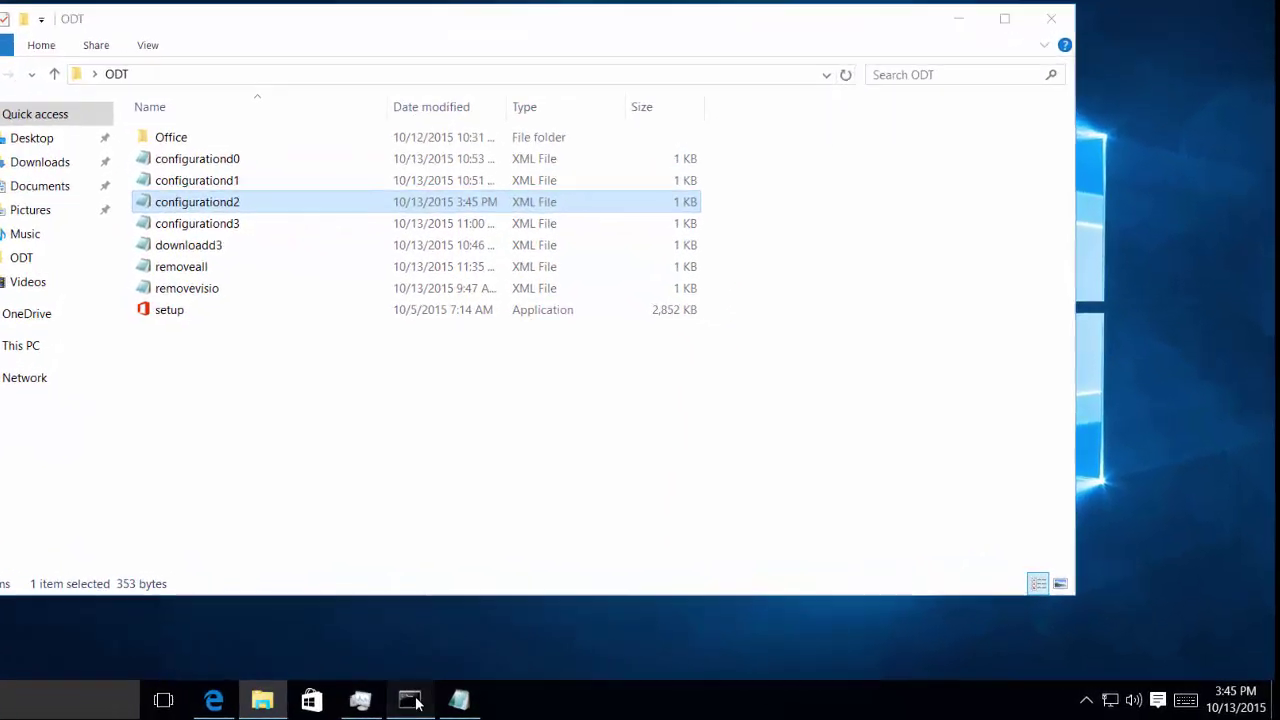
# Step: Run setup.exe /configure configurationd2.xml from the ODT folder in the administrator Command Prompt
pyautogui.click(553, 703)
pyautogui.press('Up')
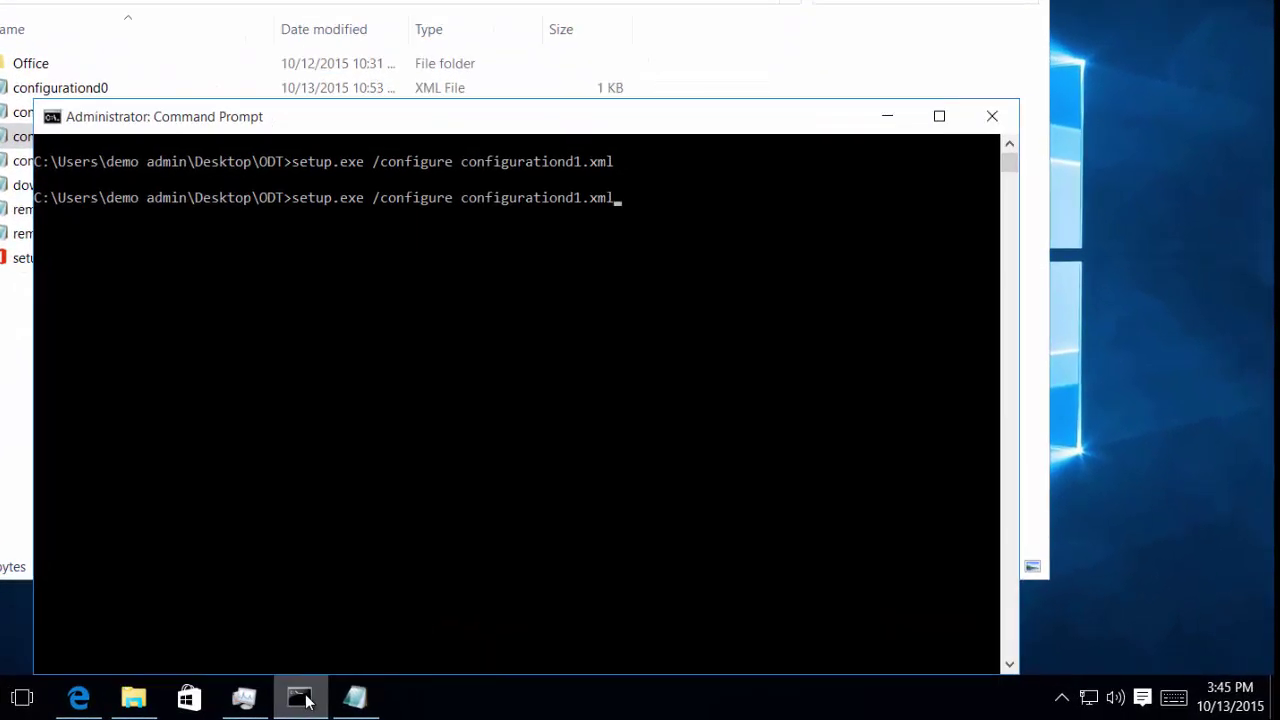
pyautogui.press('BackSpace')
pyautogui.write('2')
pyautogui.press('Return')
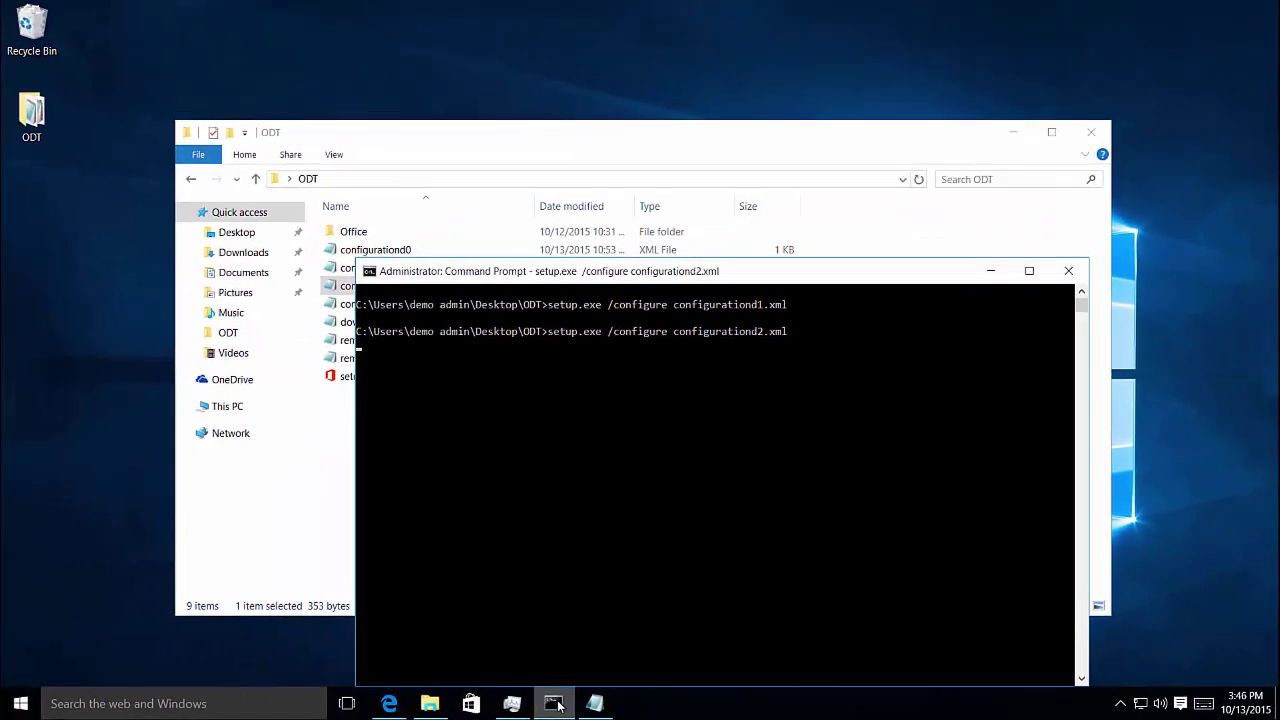
pyautogui.click(553, 704)
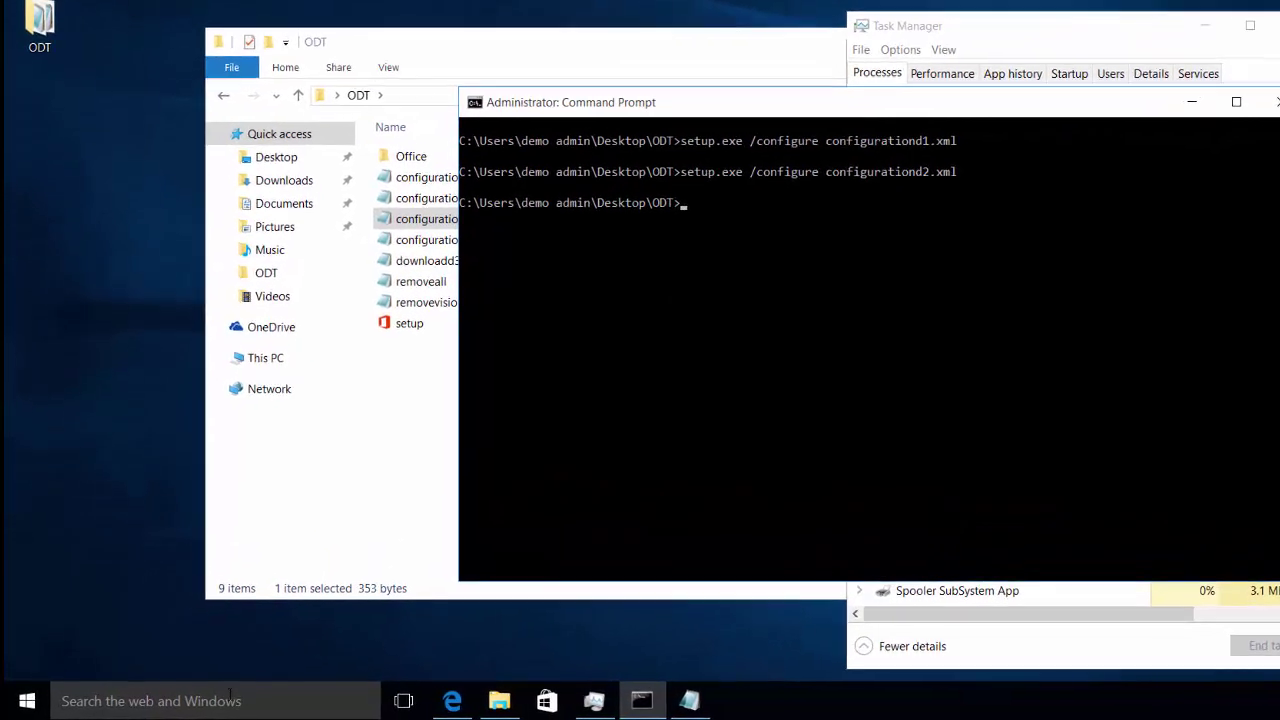
# Step: List all installed apps to check which recently added Office programs remain
pyautogui.click(27, 701)
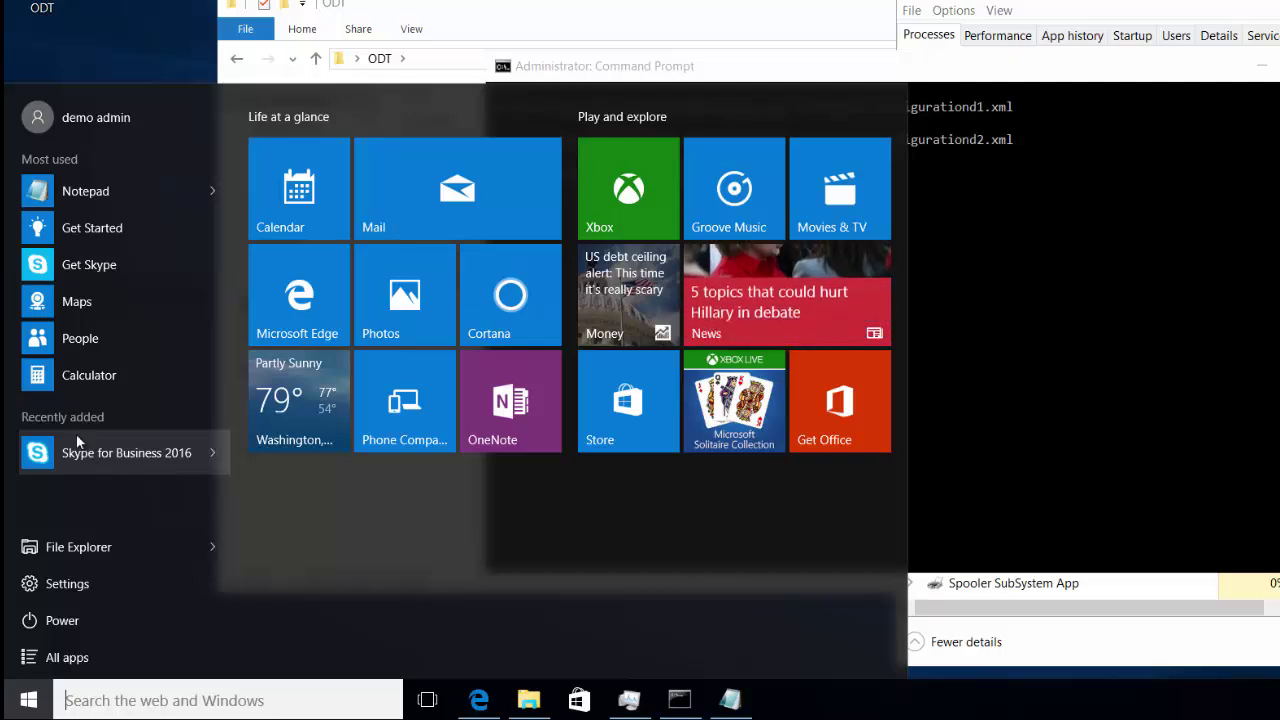
pyautogui.click(70, 659)
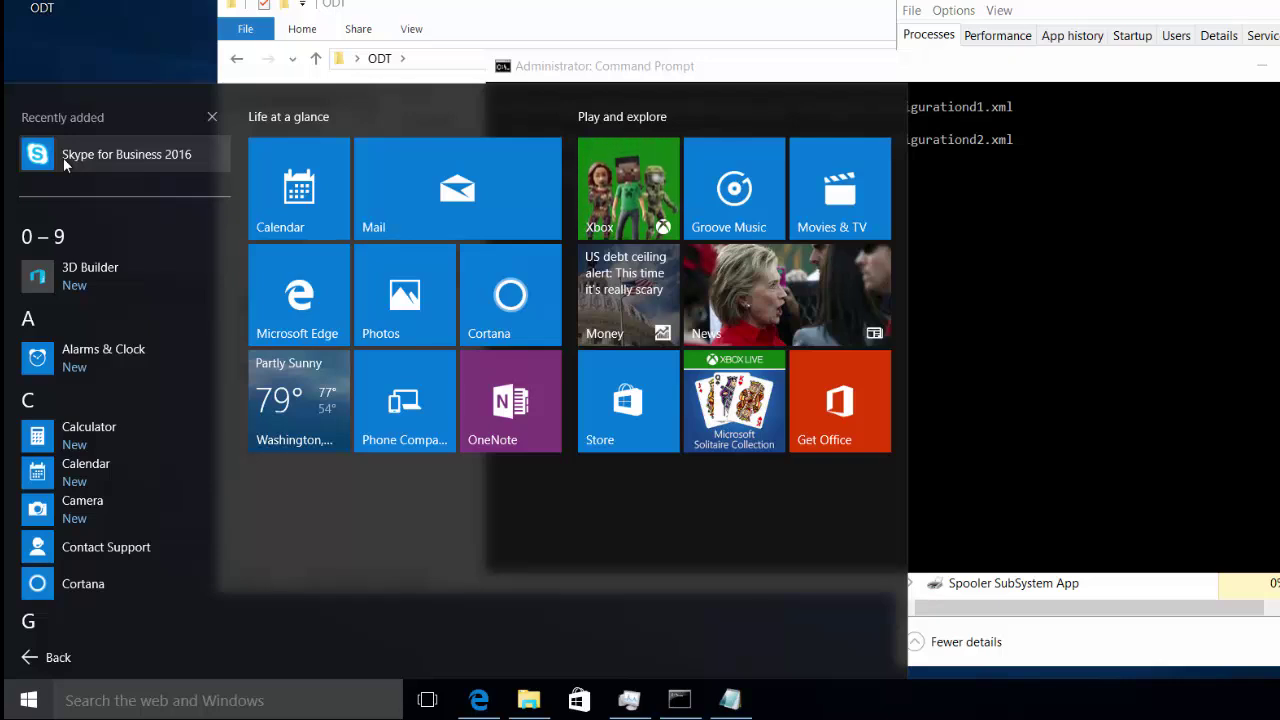
# Step: Open configurationd2 and removeall from the ODT folder in turn to compare their Office removal settings
pyautogui.click(875, 10)
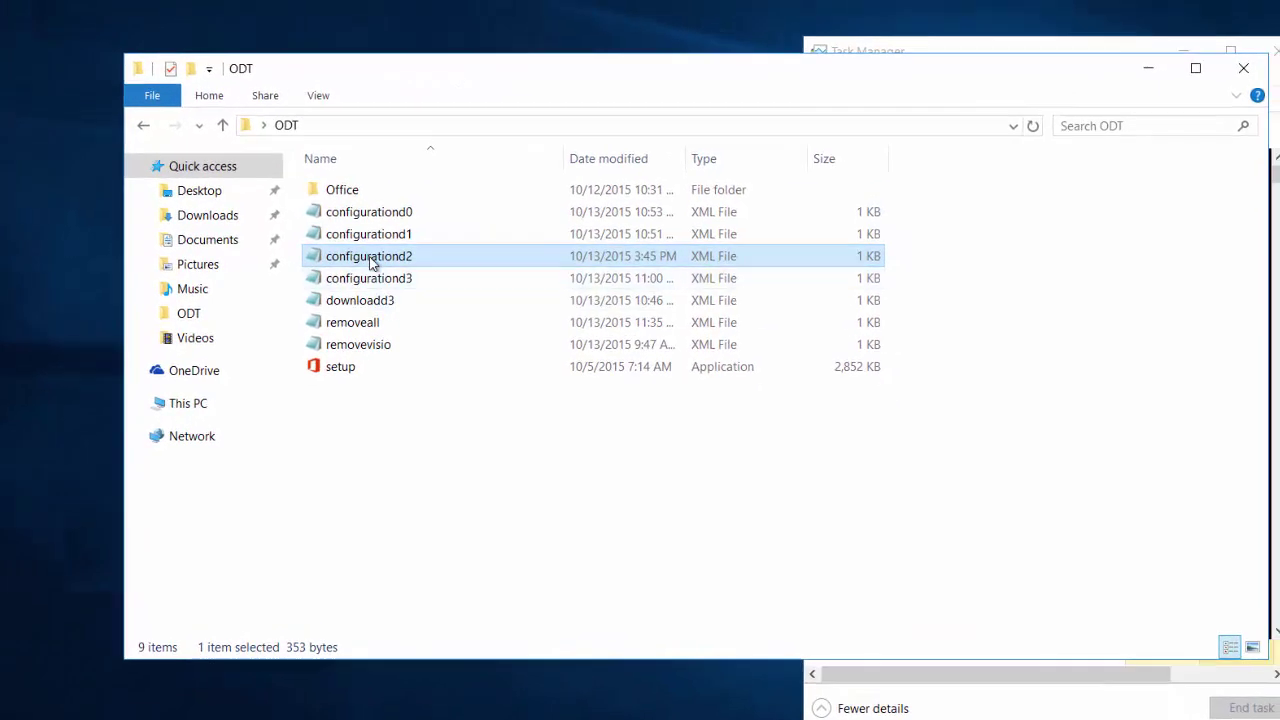
pyautogui.doubleClick(370, 257)
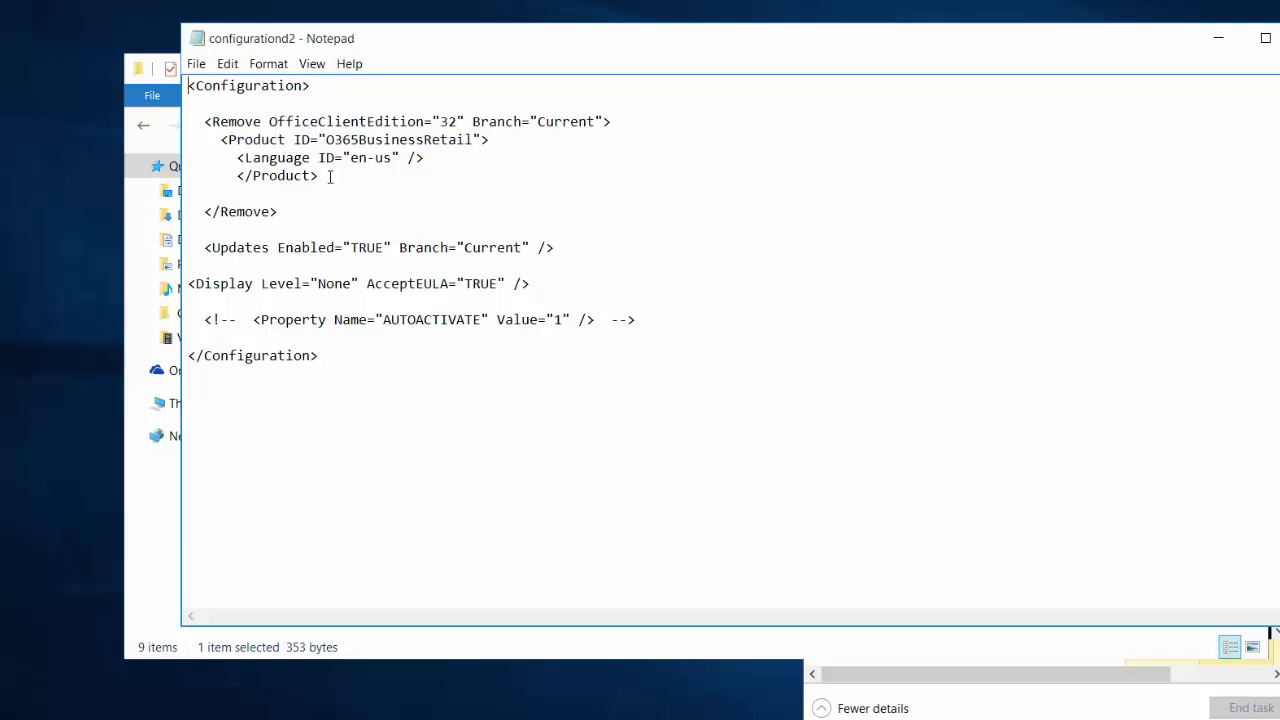
pyautogui.click(1218, 38)
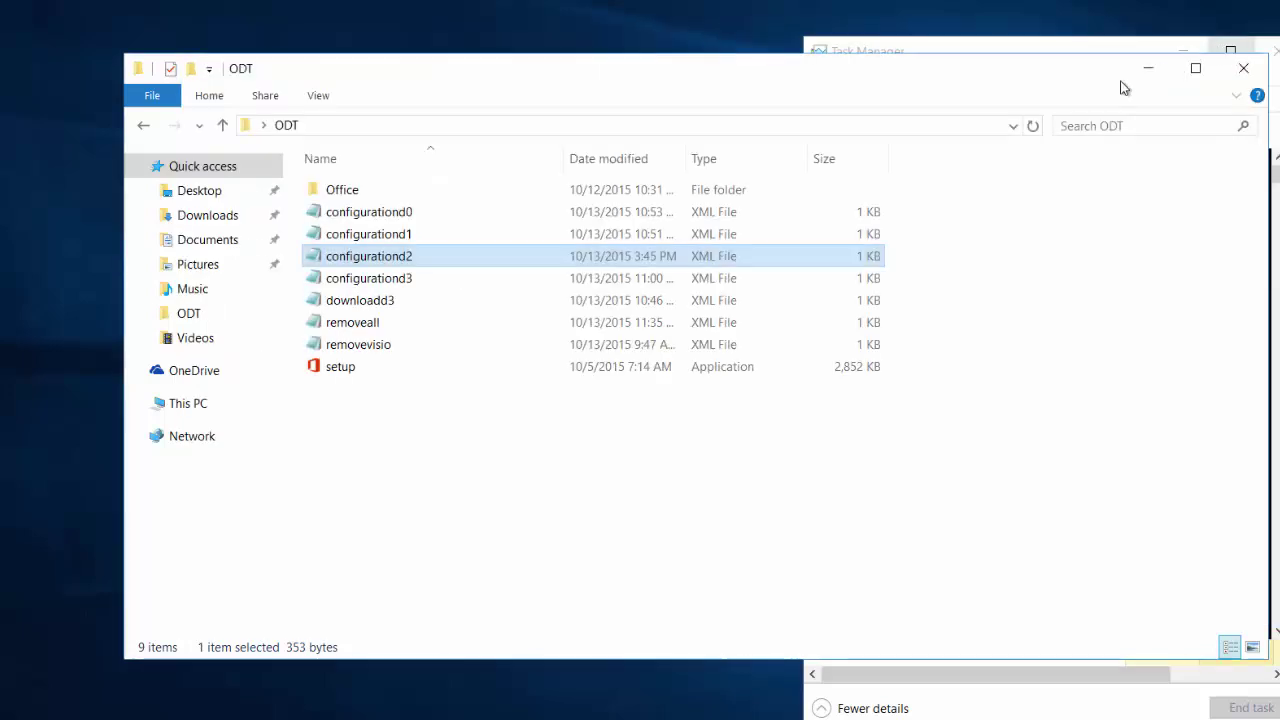
pyautogui.doubleClick(370, 324)
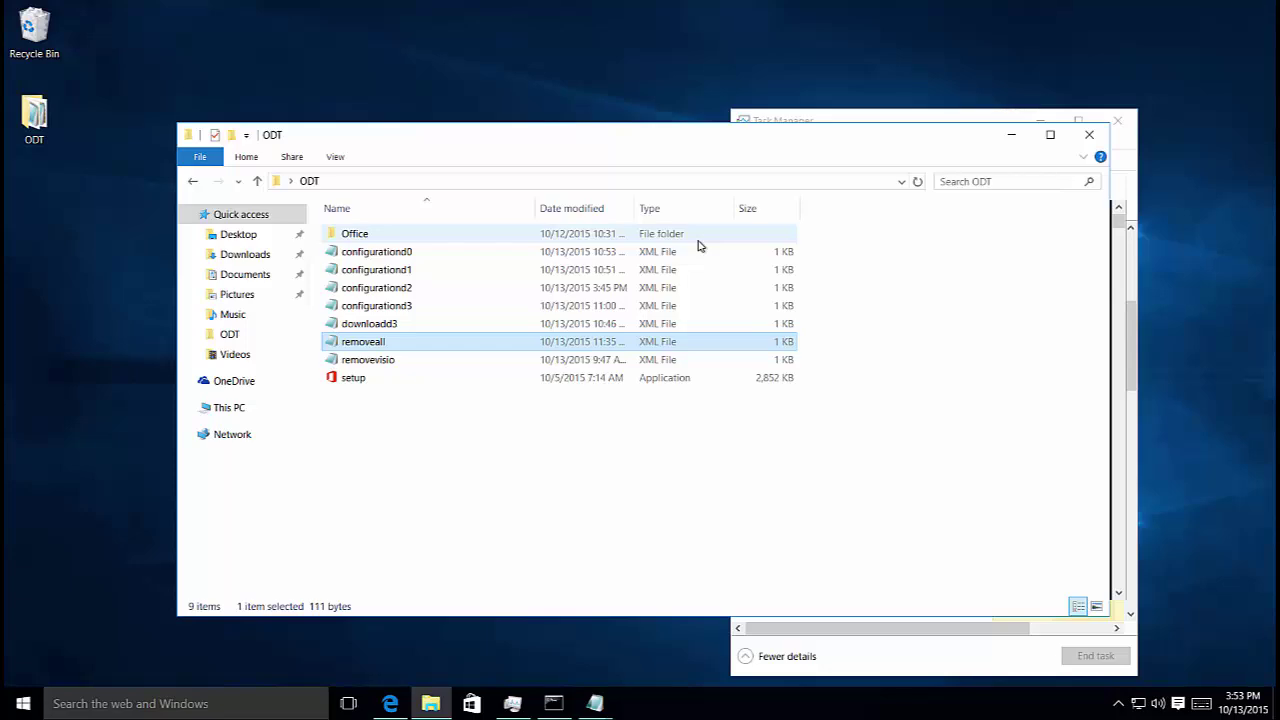
# Step: Run setup.exe /configure removeall.xml from the ODT folder in the administrator Command Prompt
pyautogui.click(553, 703)
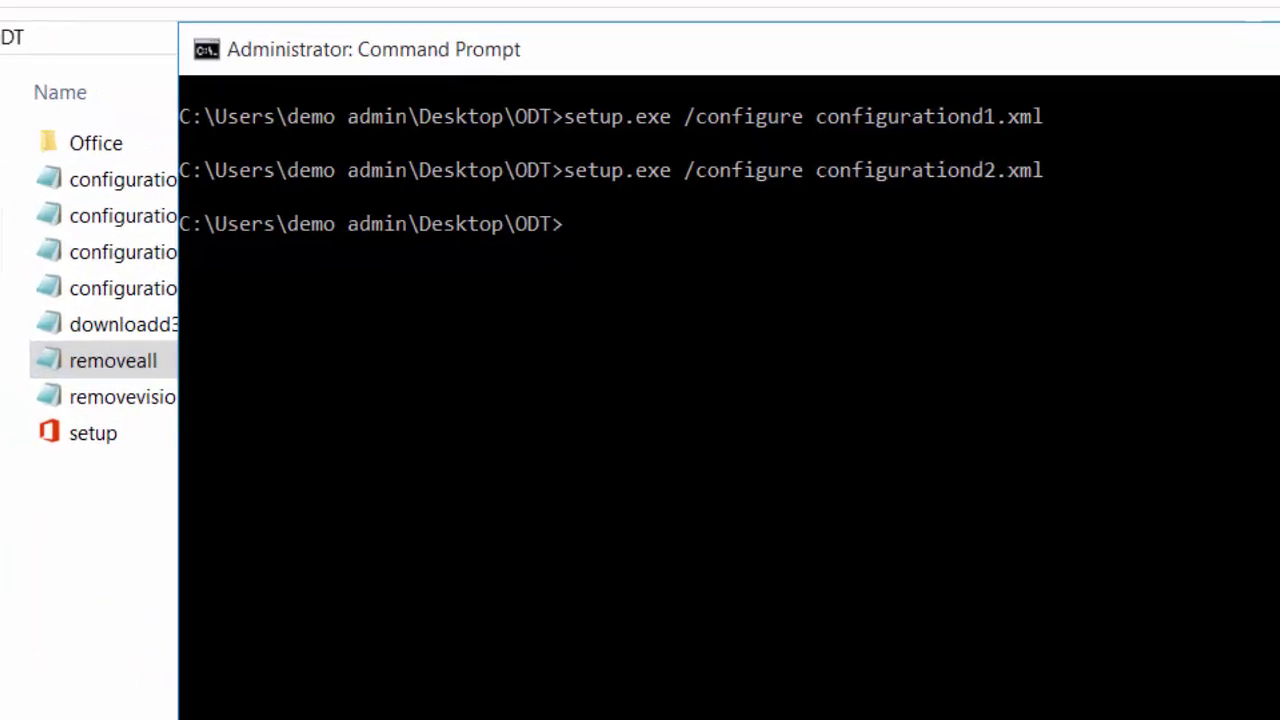
pyautogui.press('Up')
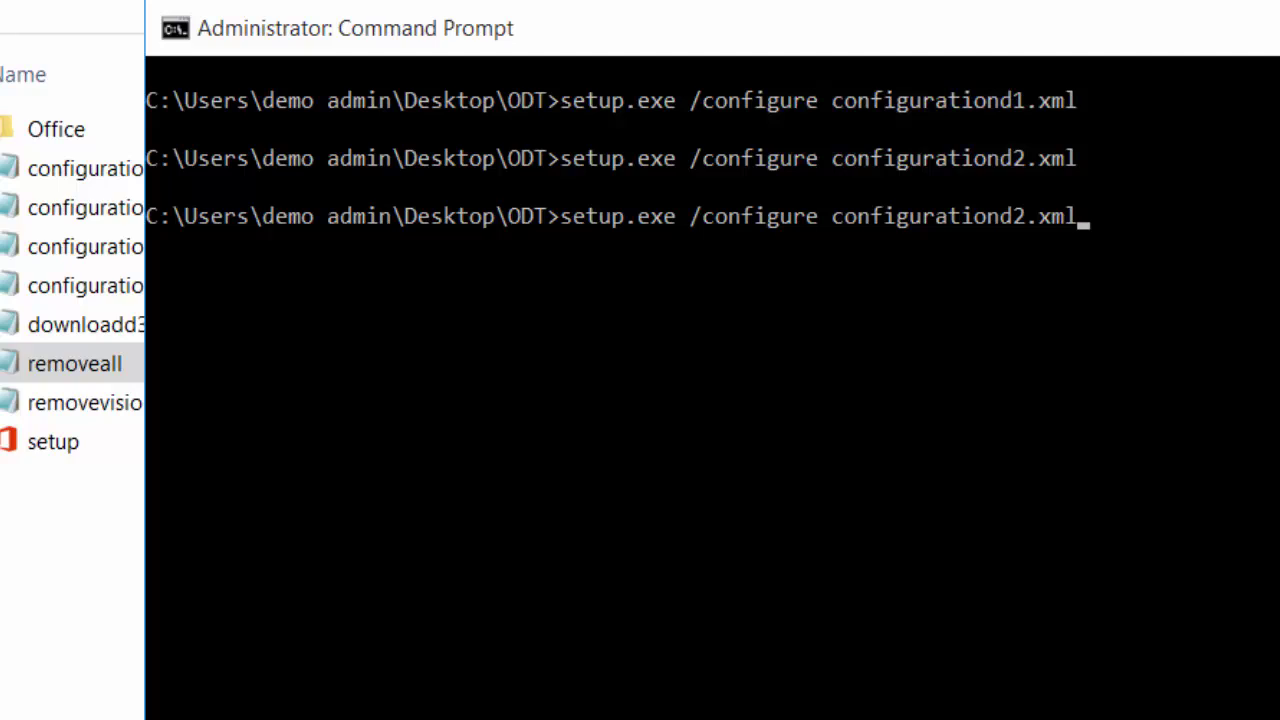
pyautogui.press('BackSpace')
pyautogui.press('BackSpace')
pyautogui.press('BackSpace')
pyautogui.press('BackSpace')
pyautogui.press('BackSpace')
pyautogui.press('BackSpace')
pyautogui.press('BackSpace')
pyautogui.press('BackSpace')
pyautogui.press('BackSpace')
pyautogui.press('BackSpace')
pyautogui.press('BackSpace')
pyautogui.press('BackSpace')
pyautogui.press('BackSpace')
pyautogui.press('BackSpace')
pyautogui.press('BackSpace')
pyautogui.press('BackSpace')
pyautogui.press('BackSpace')
pyautogui.press('BackSpace')
pyautogui.write('removal')
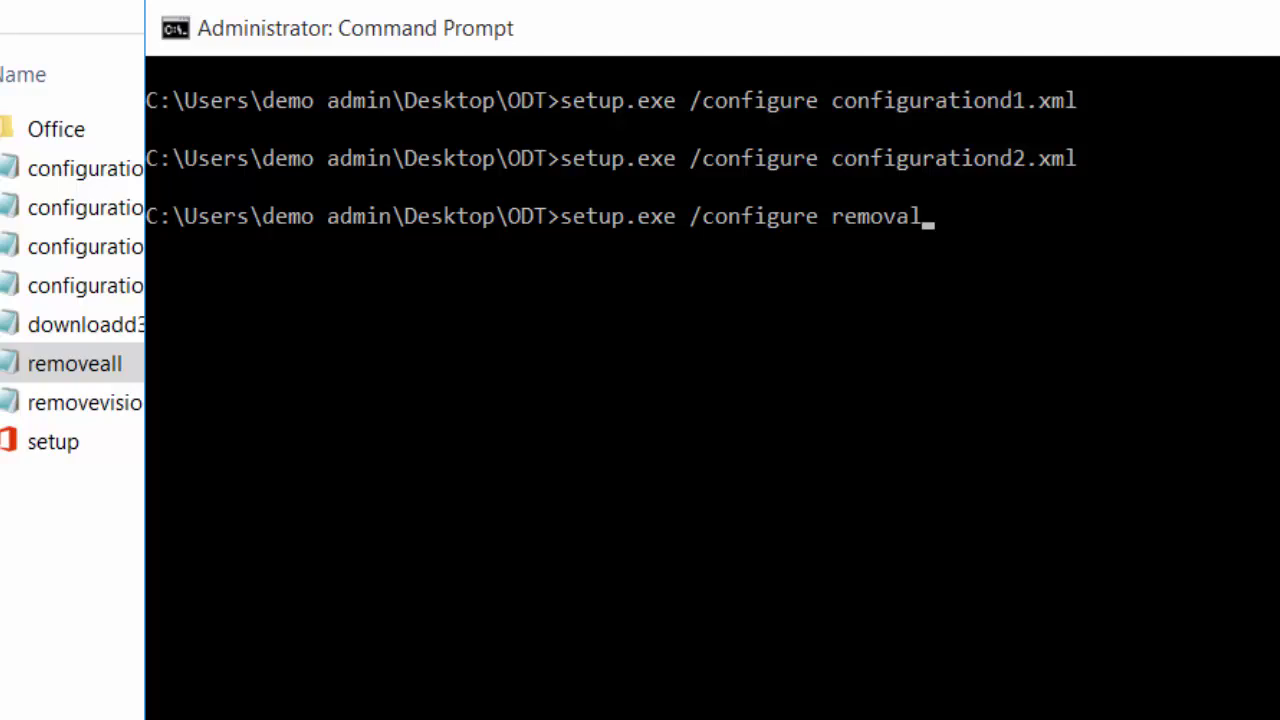
pyautogui.press('BackSpace')
pyautogui.press('BackSpace')
pyautogui.write('eall.xml')
pyautogui.press('Return')
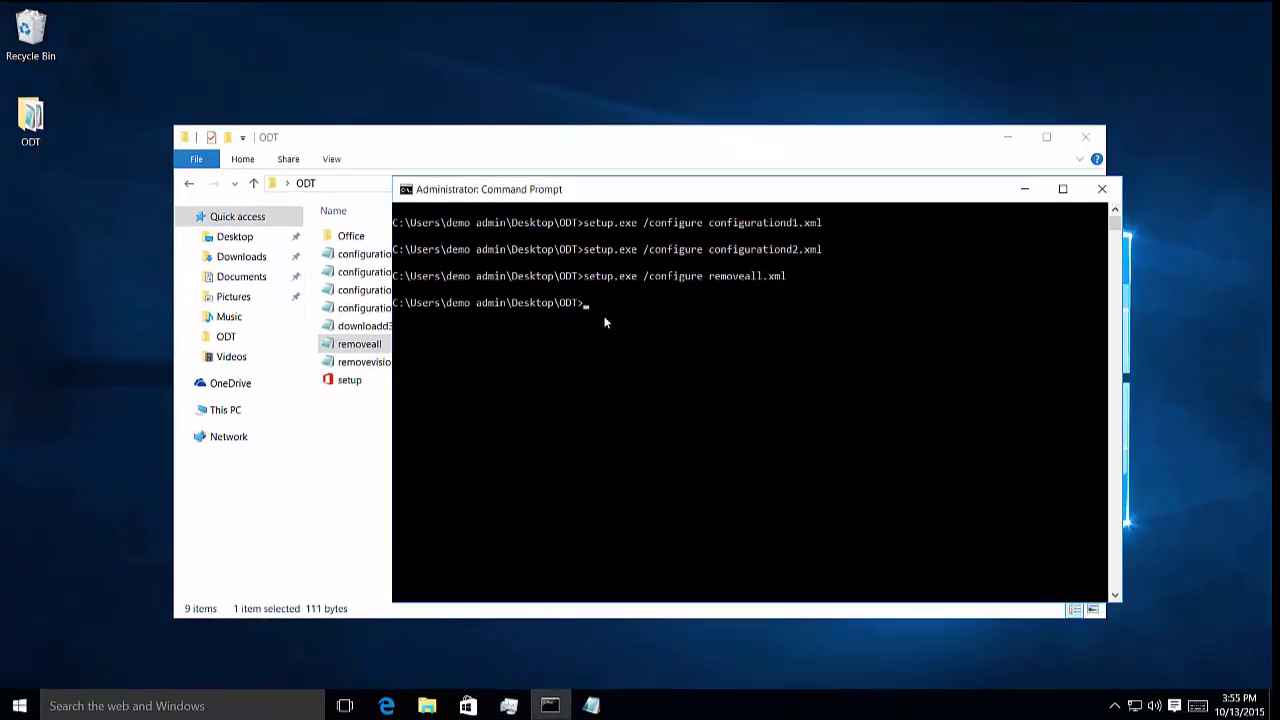
# Step: Check the Start menu for any remaining recently added Office programs, and close it
pyautogui.click(20, 708)
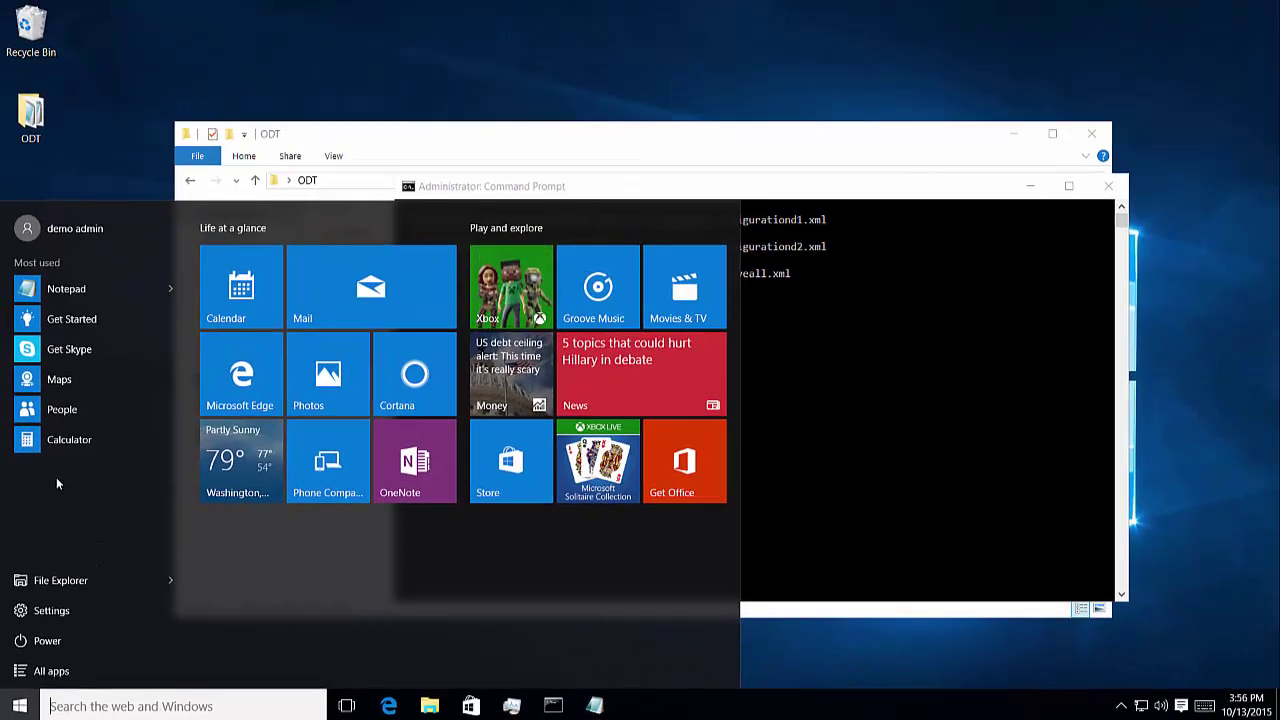
pyautogui.click(139, 170)
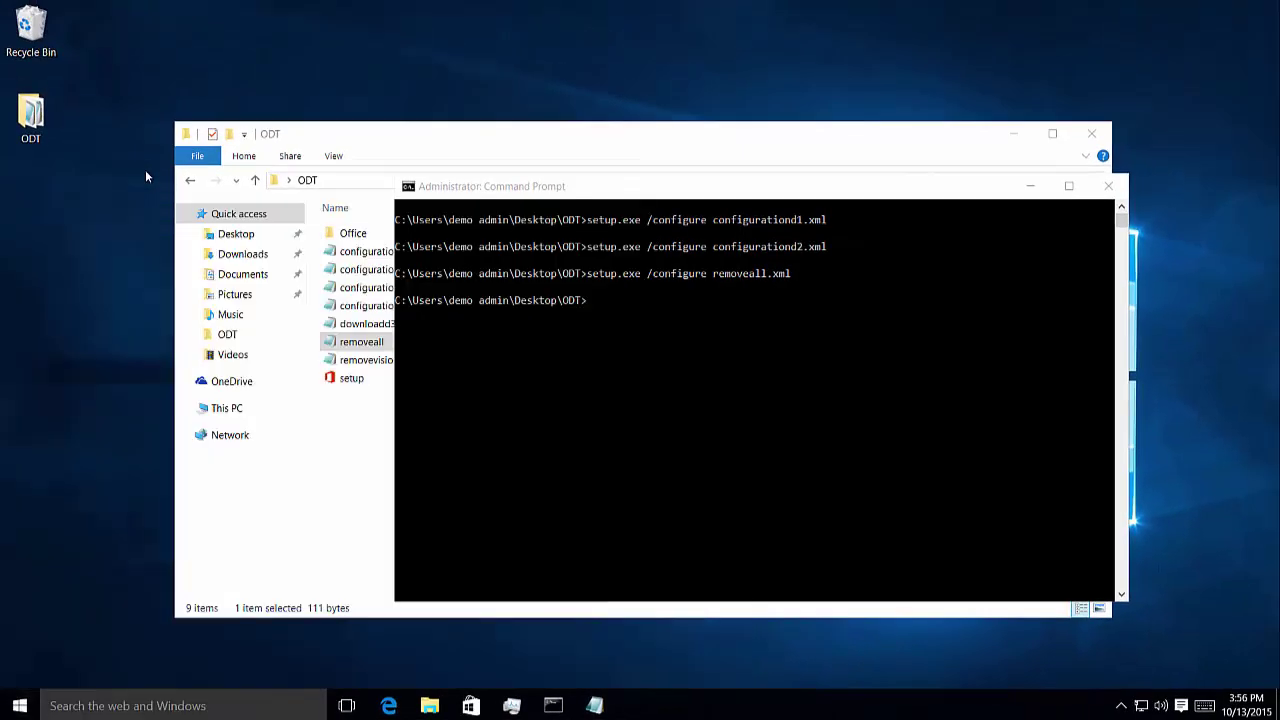
# Step: Minimize the Command Prompt and open configurationd3 from the ODT folder to review its source path and products
pyautogui.click(1032, 190)
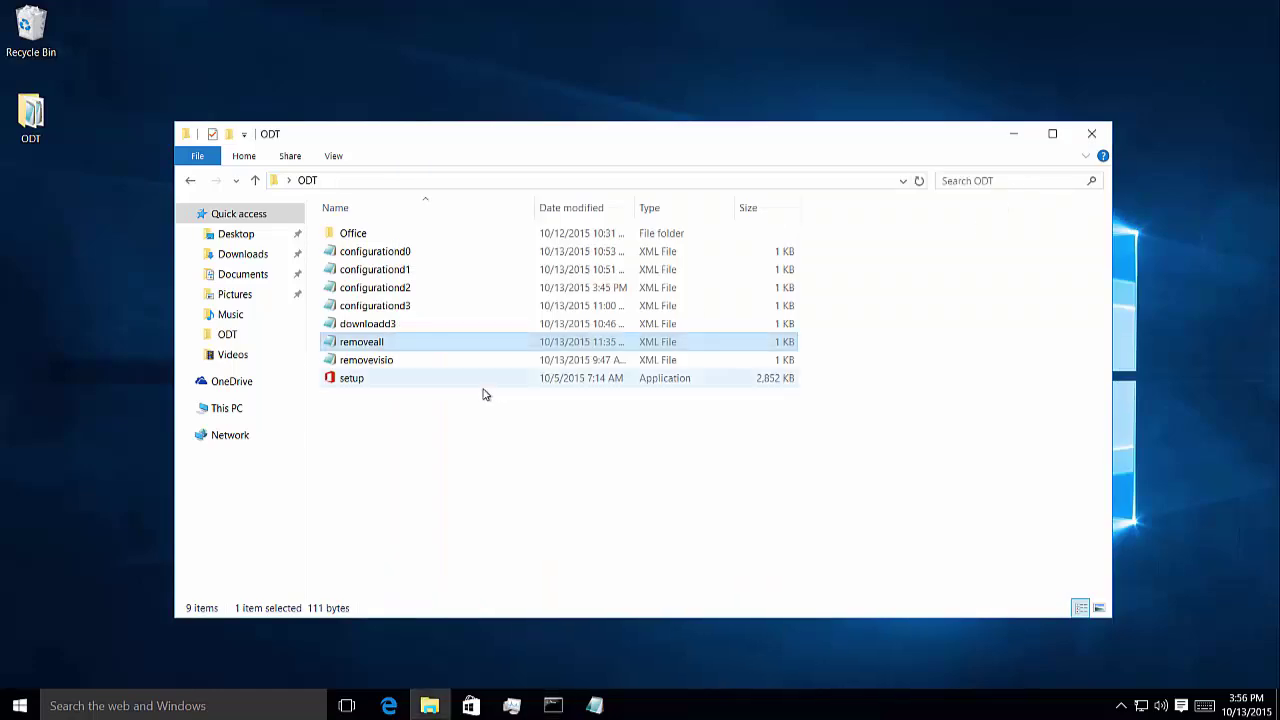
pyautogui.click(362, 314)
pyautogui.doubleClick(305, 304)
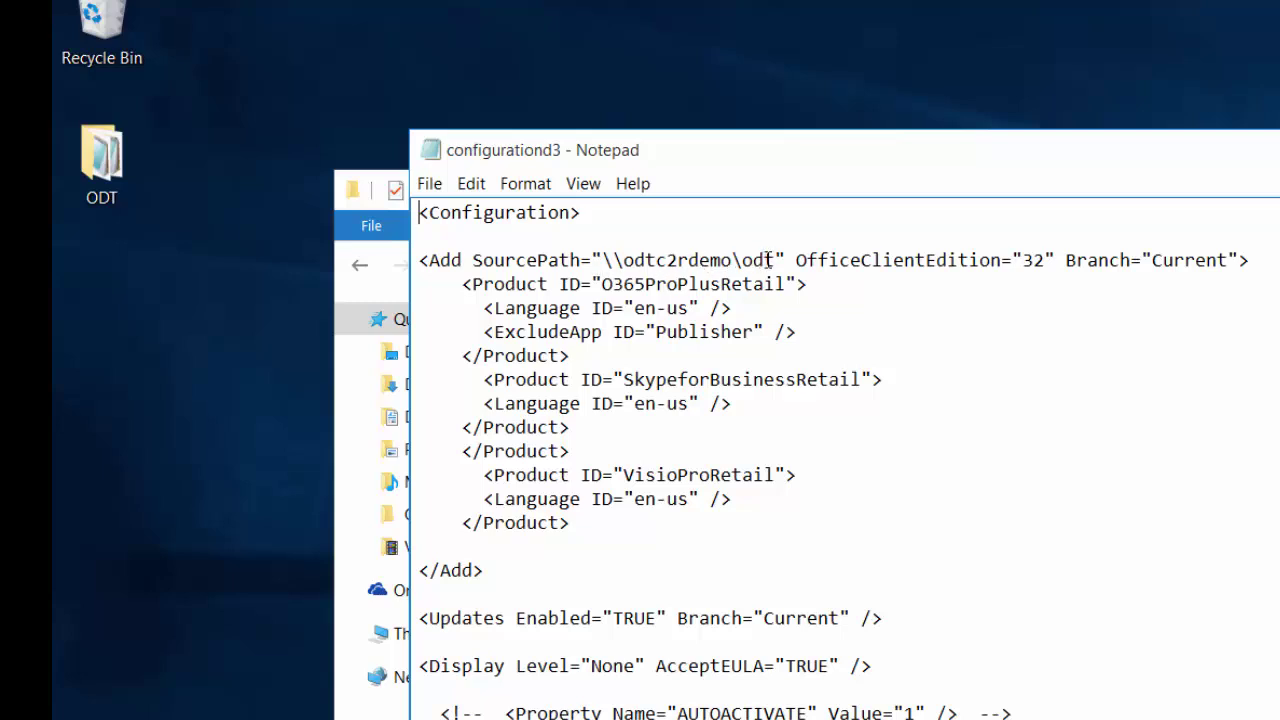
# Step: Browse from the desktop ODT folder into Office and its Data subfolder to examine the installation source files, and close the window
pyautogui.doubleClick(116, 180)
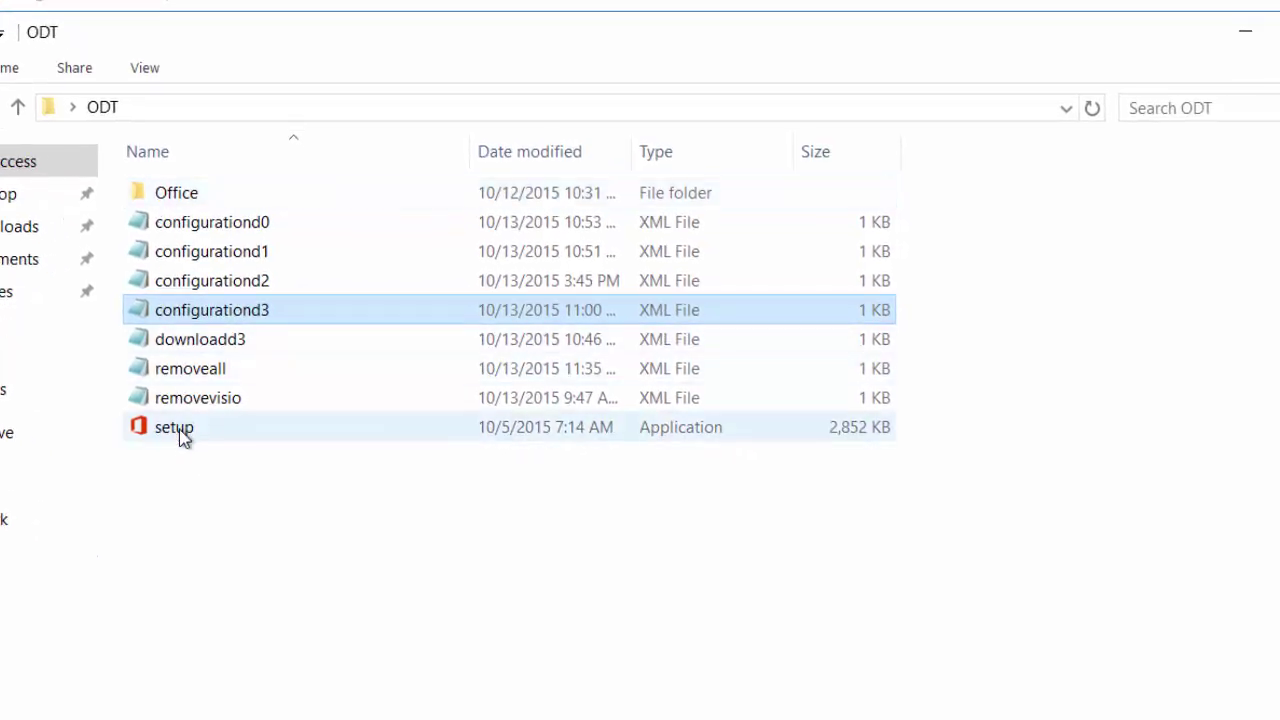
pyautogui.doubleClick(145, 195)
pyautogui.doubleClick(147, 194)
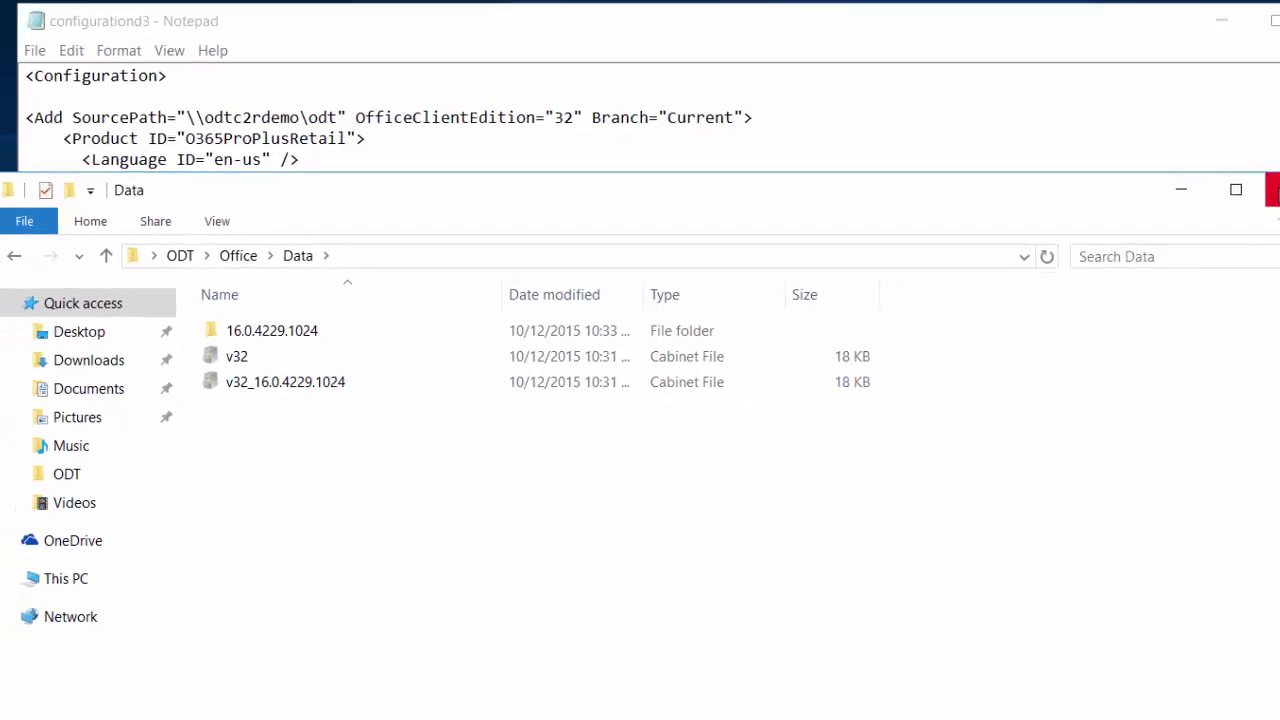
pyautogui.click(1134, 194)
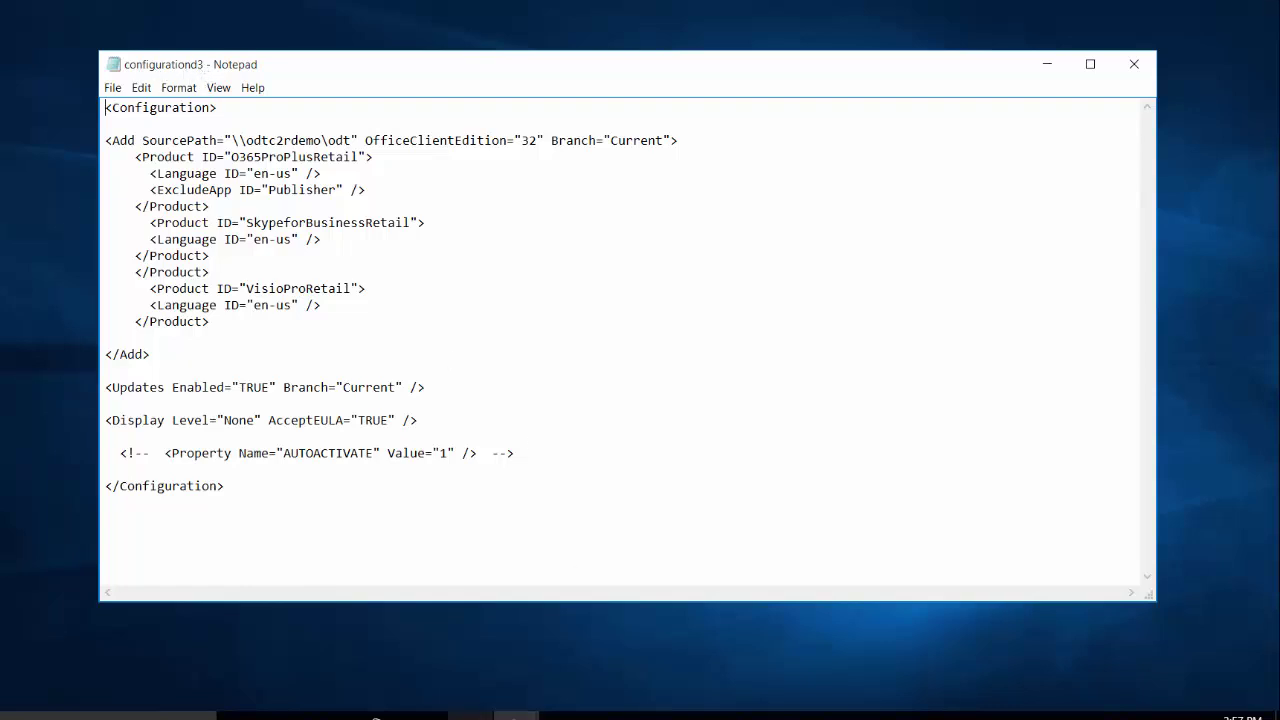
# Step: Run setup.exe /configure configurationd3.xml in the administrator Command Prompt, and close the prompt when it finishes
pyautogui.hotkey('alt', 'Tab')
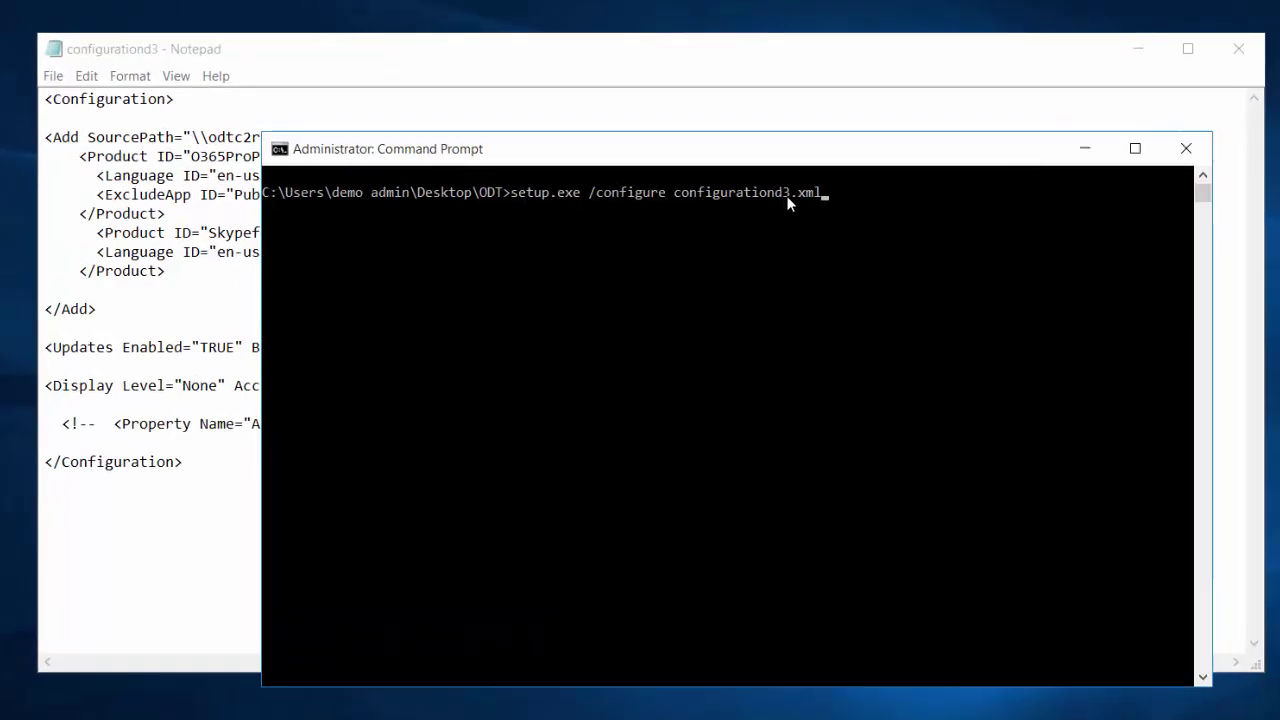
pyautogui.press('Return')
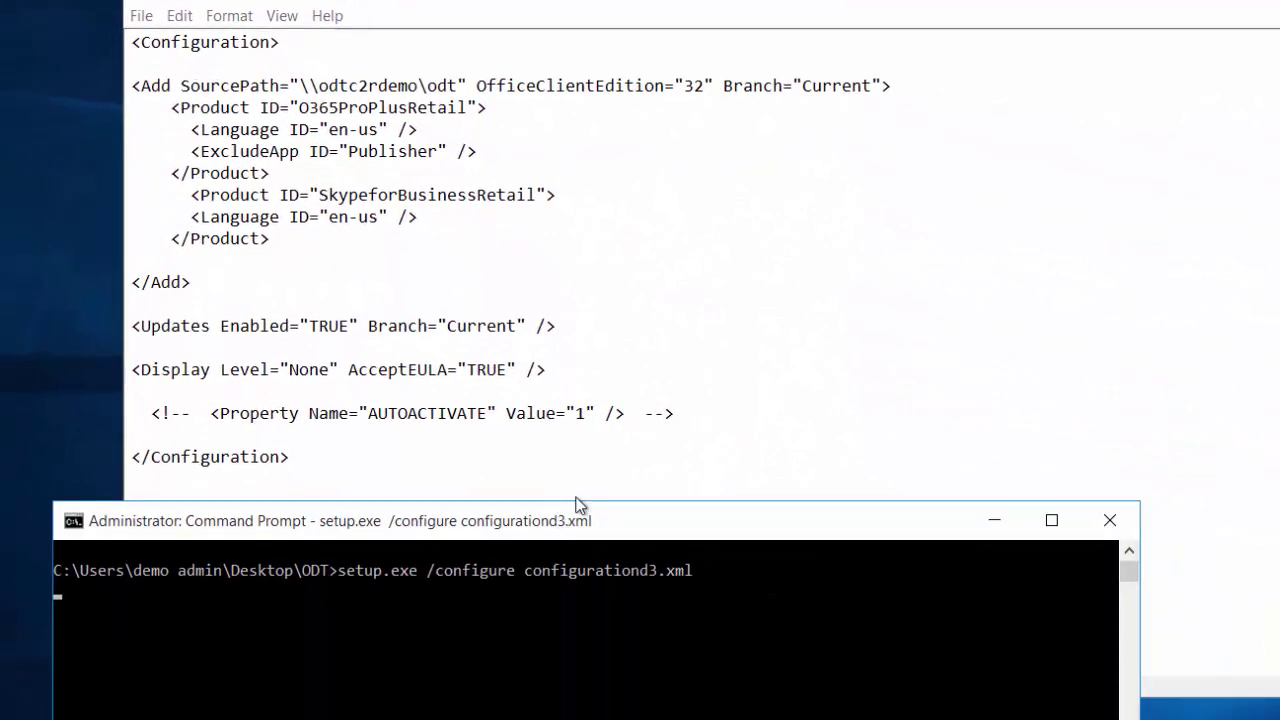
pyautogui.moveTo(578, 505); pyautogui.dragTo(553, 64)
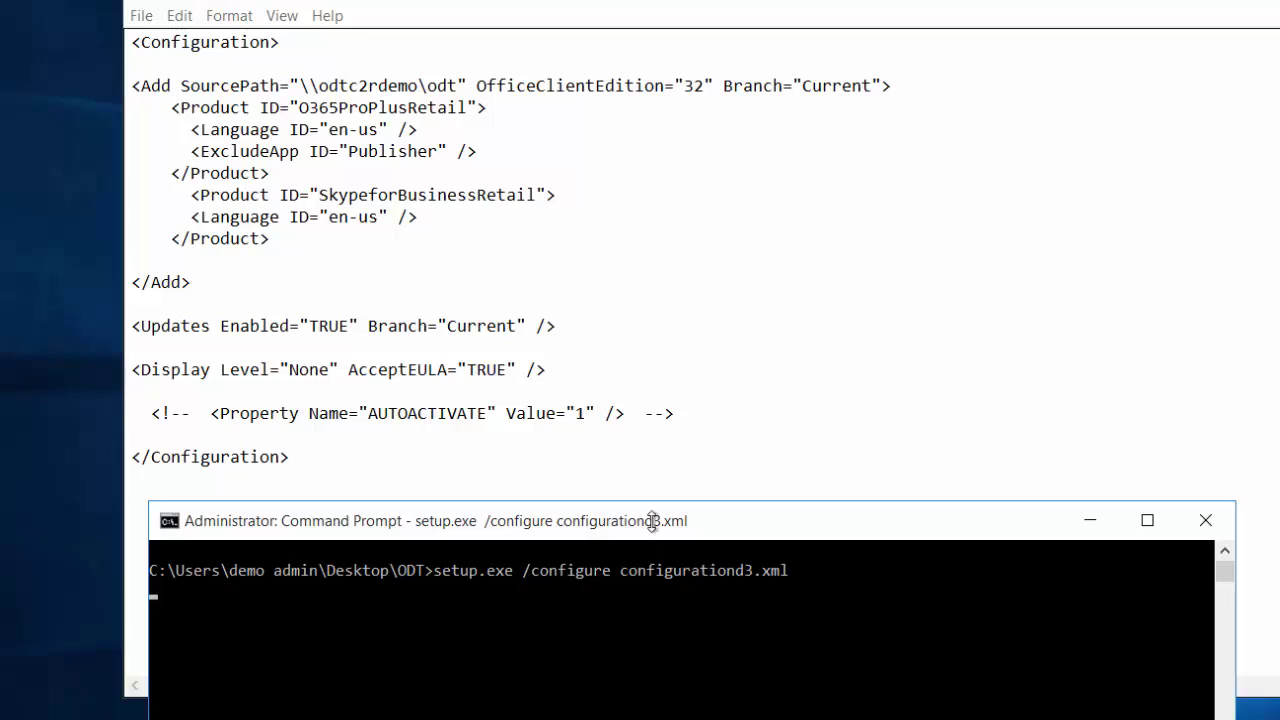
pyautogui.moveTo(660, 517); pyautogui.dragTo(651, 310)
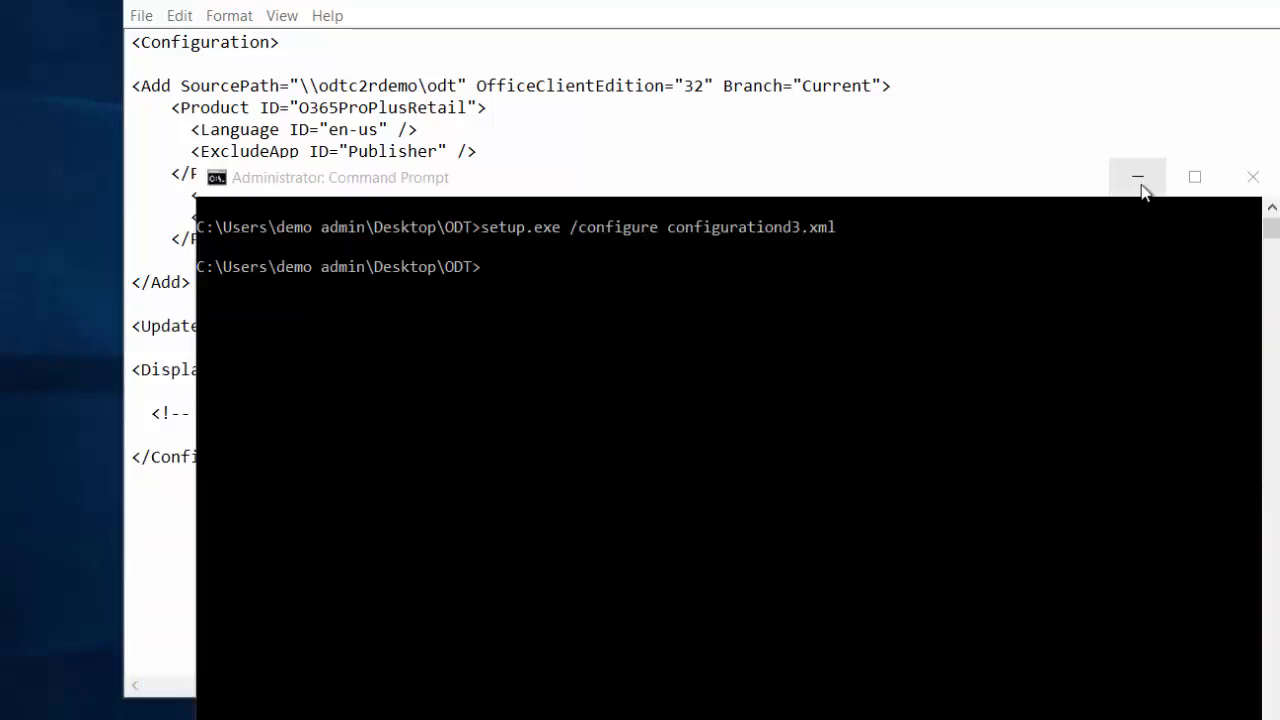
pyautogui.click(1249, 179)
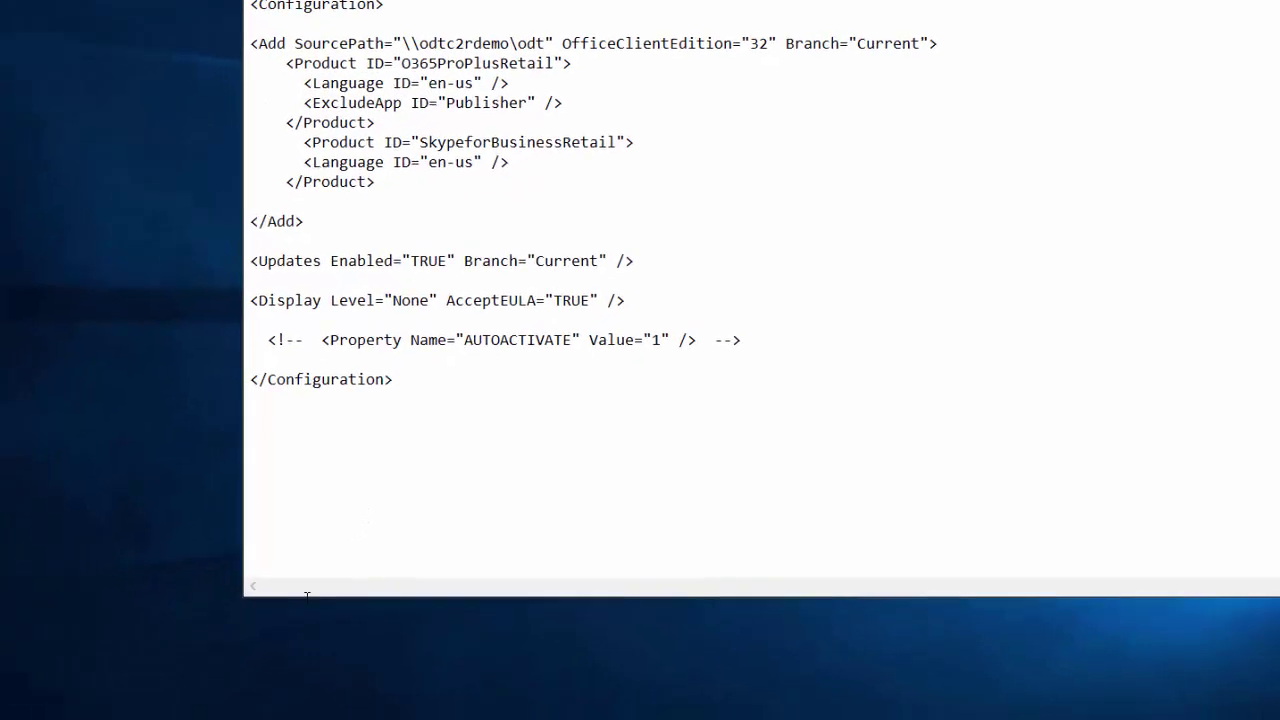
# Step: Show all apps with the recently added list expanded to check which Office programs were installed, and close the list
pyautogui.click(42, 697)
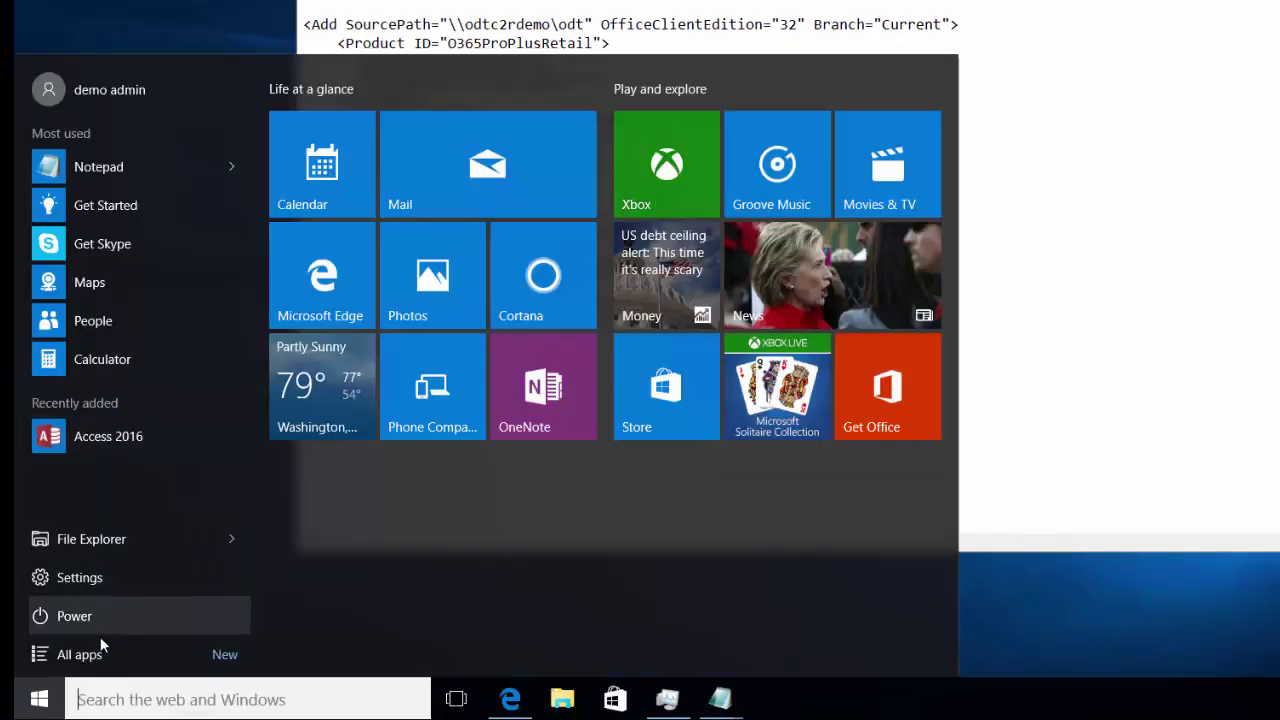
pyautogui.click(86, 653)
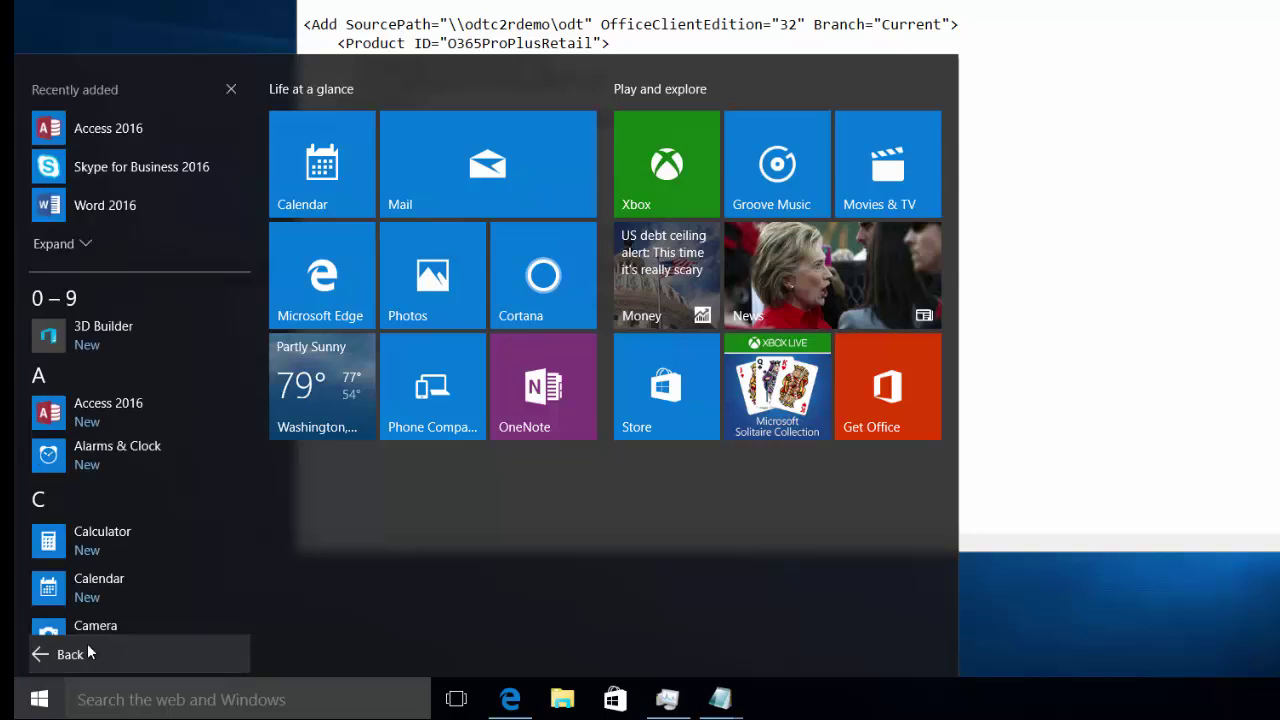
pyautogui.click(66, 247)
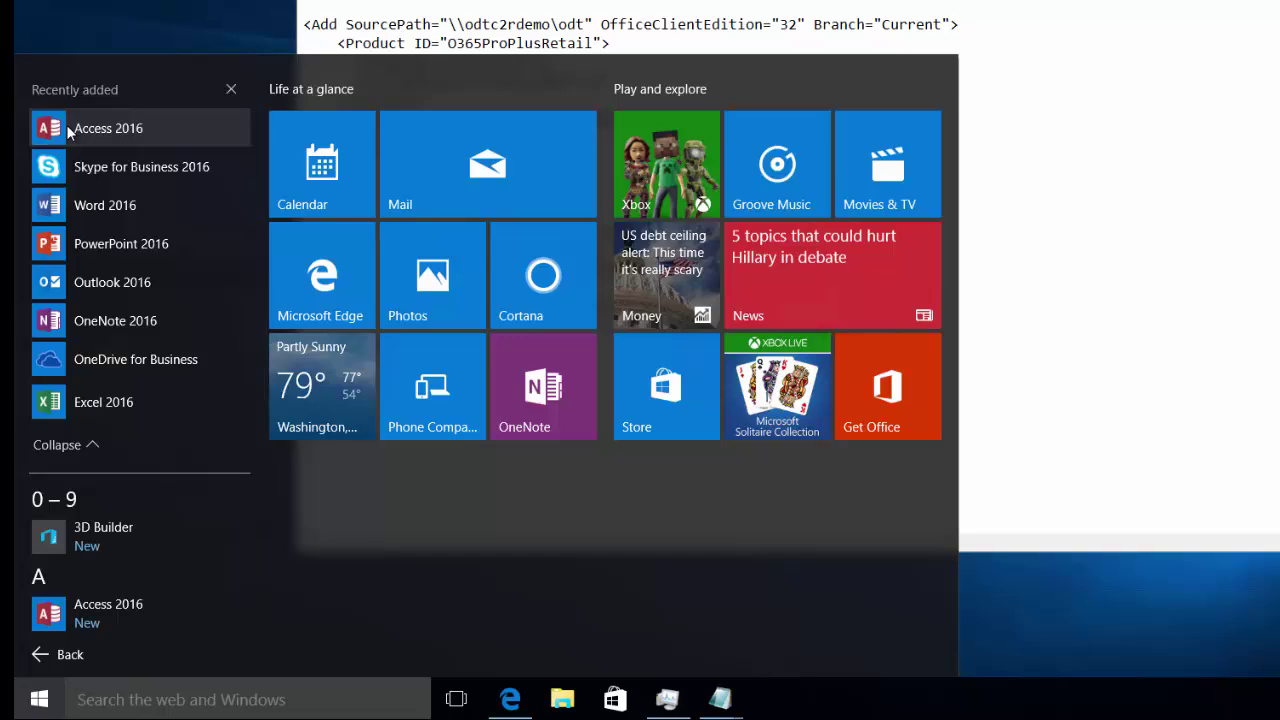
pyautogui.click(205, 25)
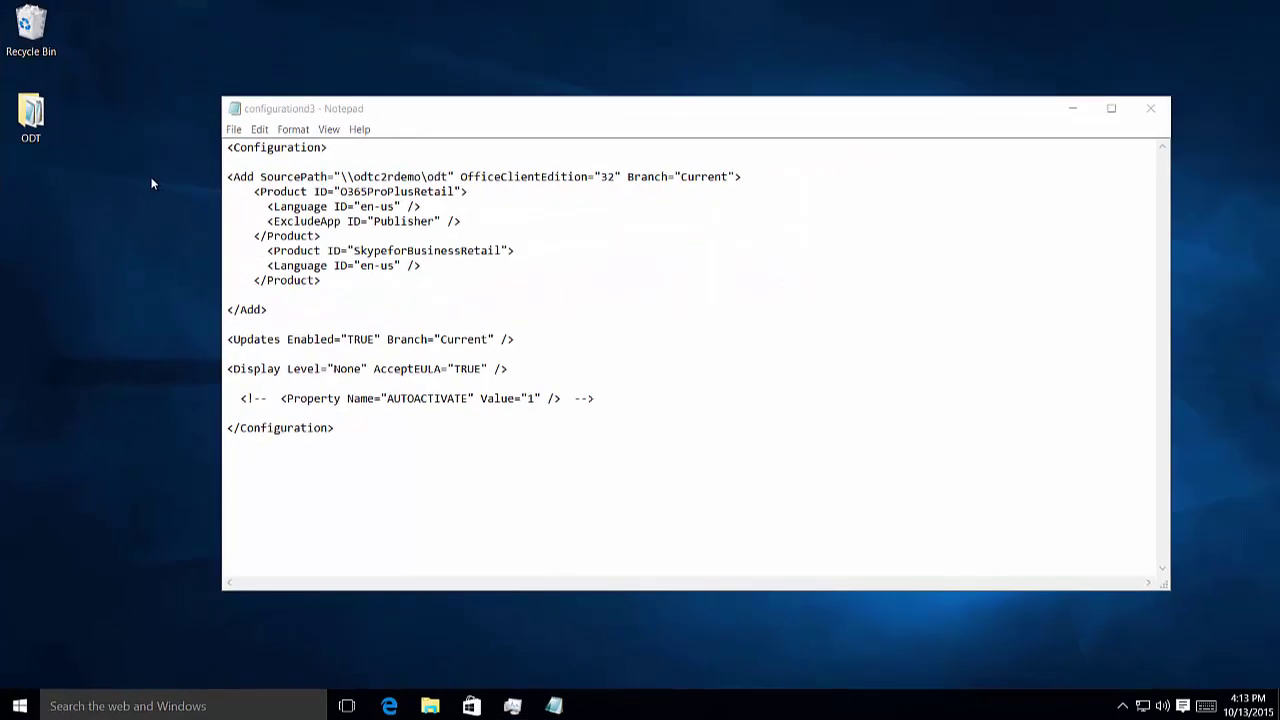